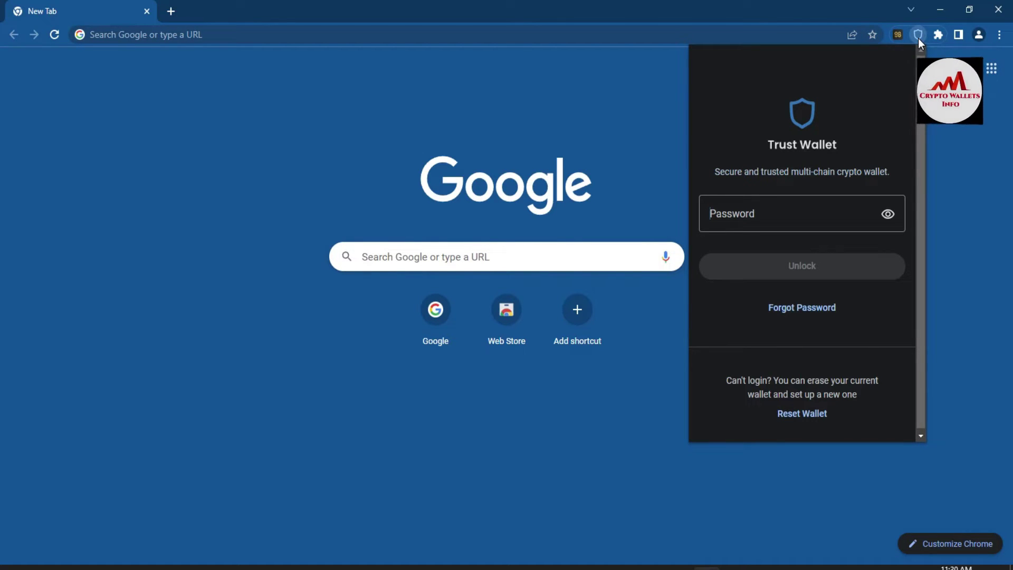
- Unlock Trust Wallet with the wallet password to show the $0.00 home screen
text(•)
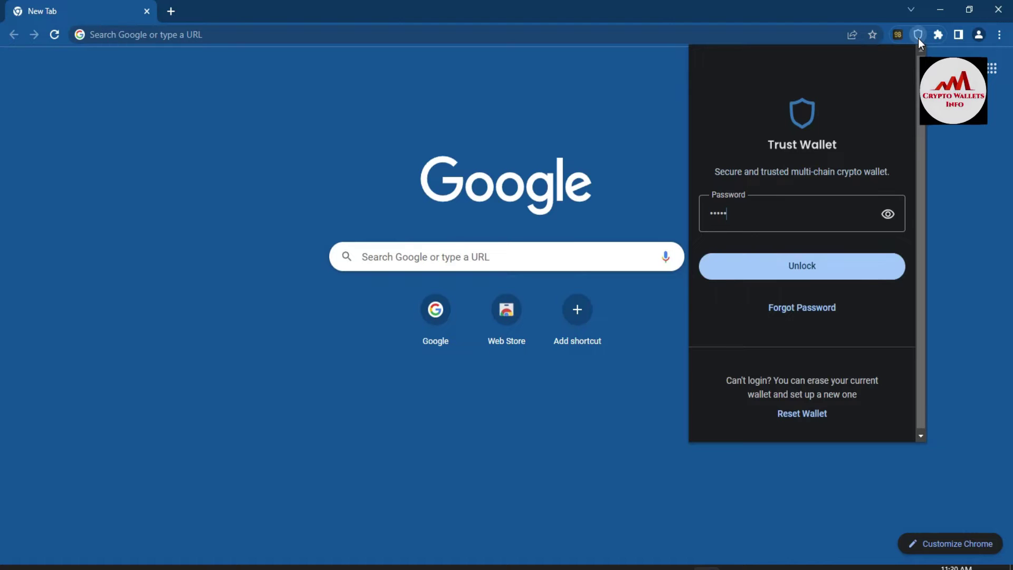
text(••••••••••••)
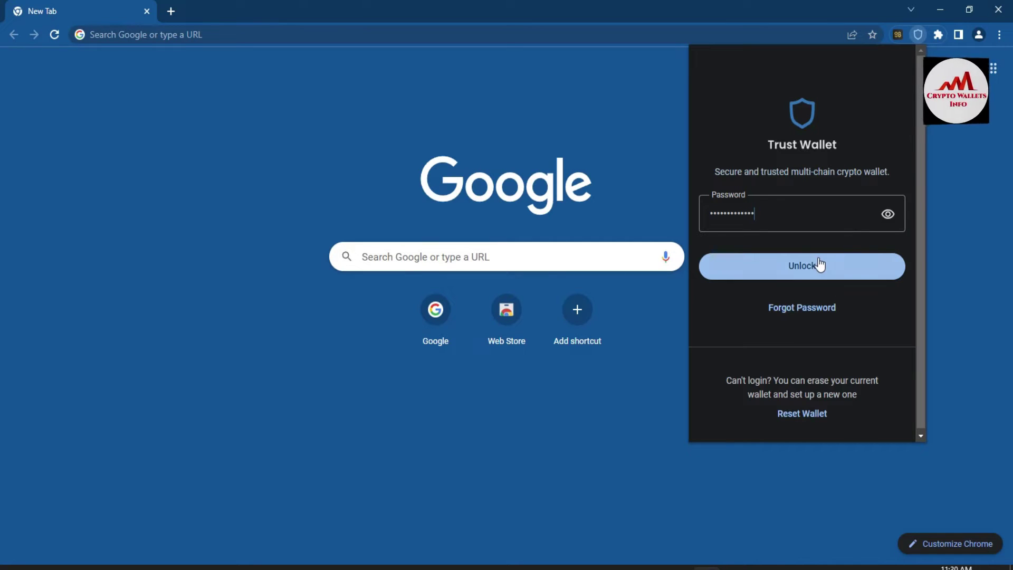
click(799, 270)
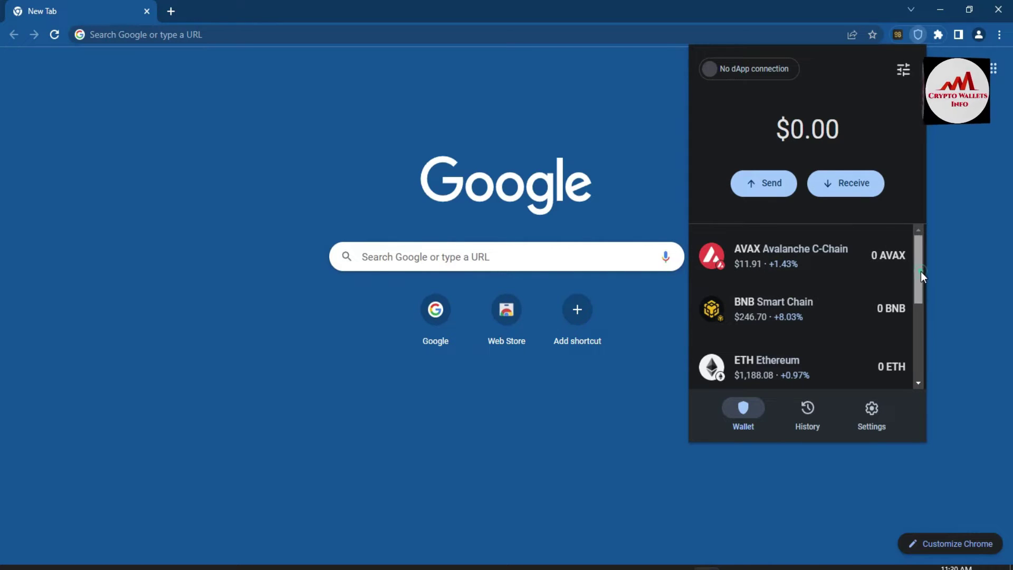
- Check the Fantom network details in the Notepad notes, then open the wallet Settings page
drag(920, 272, 923, 250)
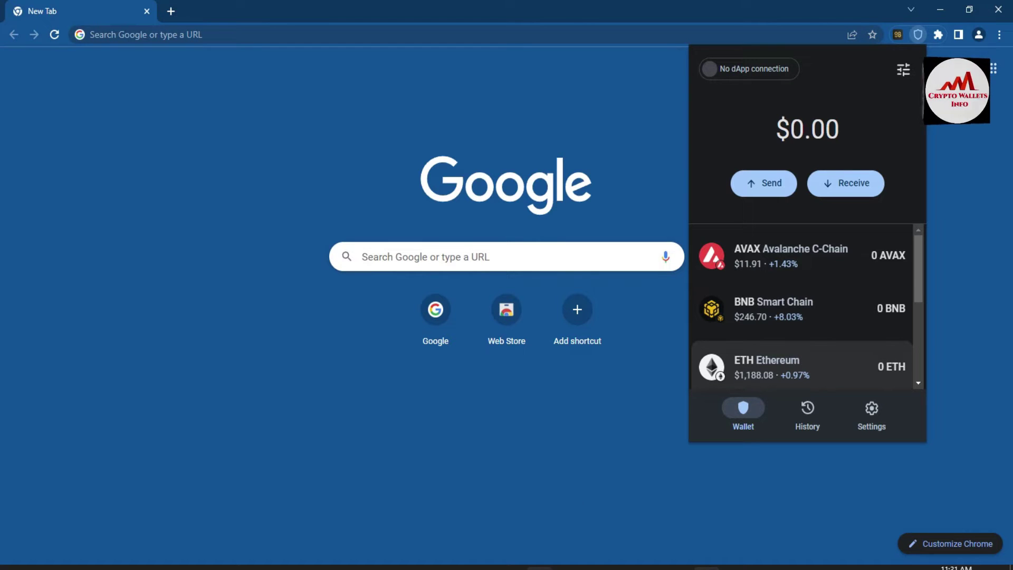
mouse_move(543, 566)
click(532, 513)
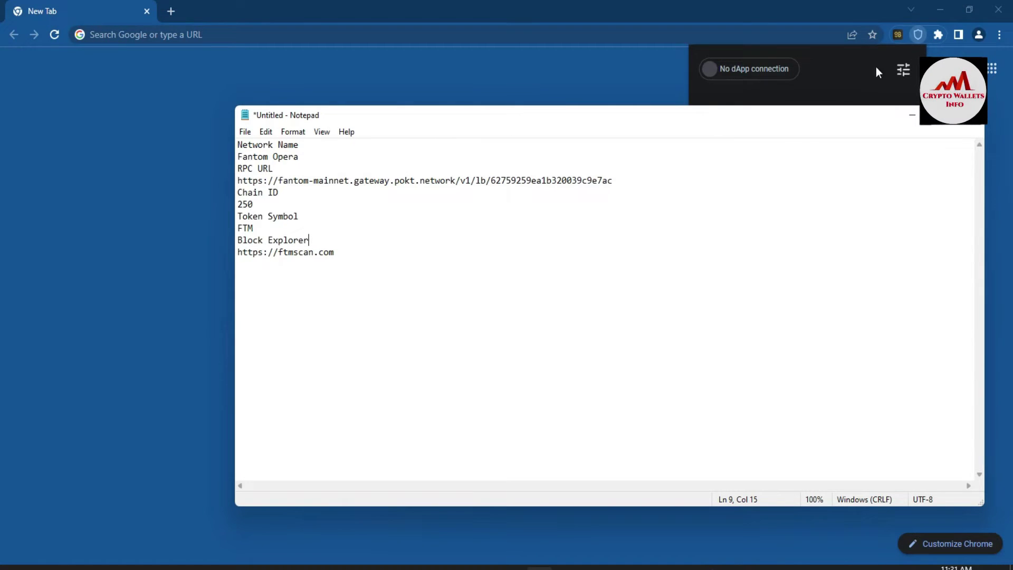
click(828, 89)
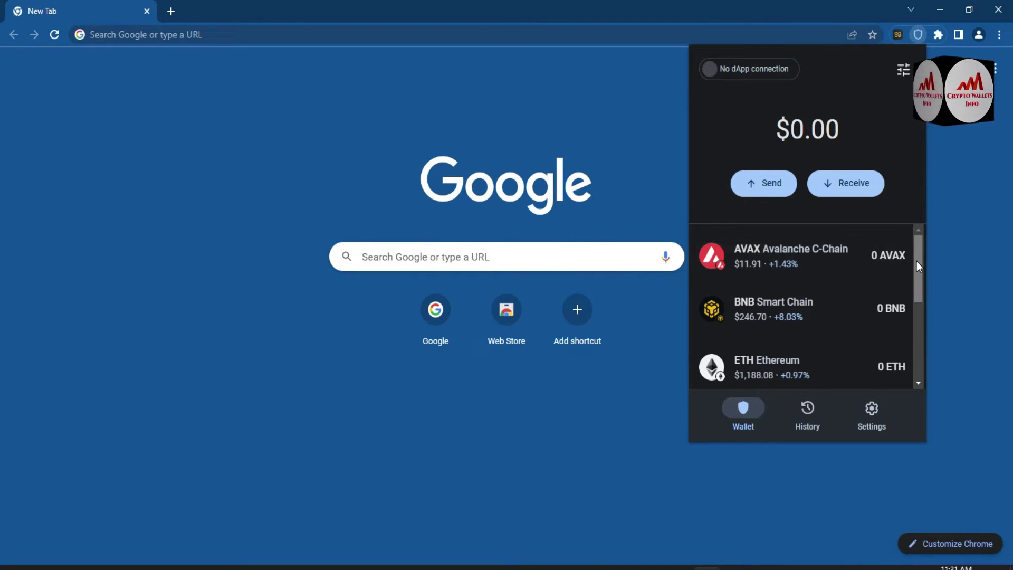
mouse_move(916, 261)
mouse_down()
mouse_move(922, 334)
mouse_move(923, 243)
mouse_up()
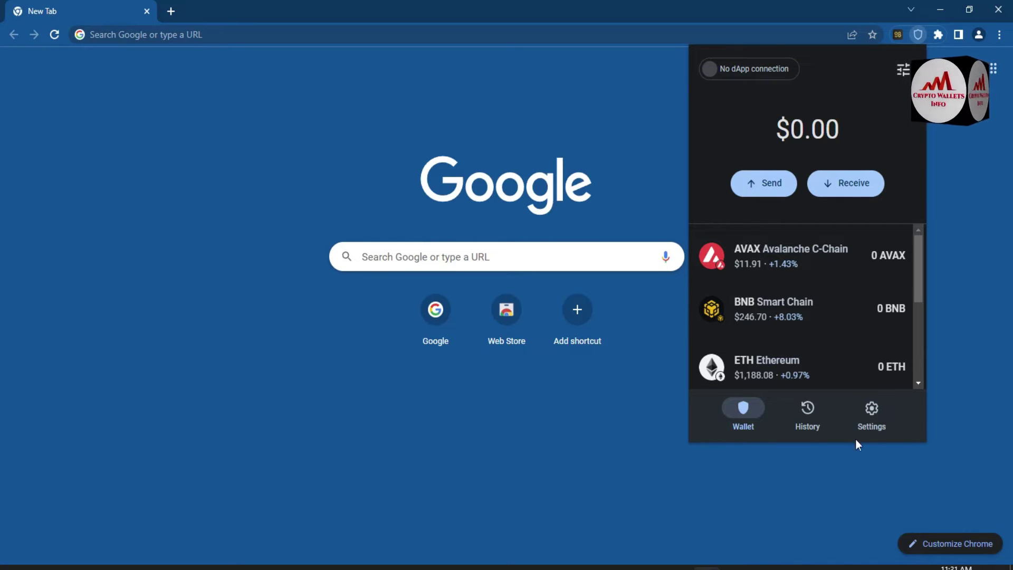
click(871, 417)
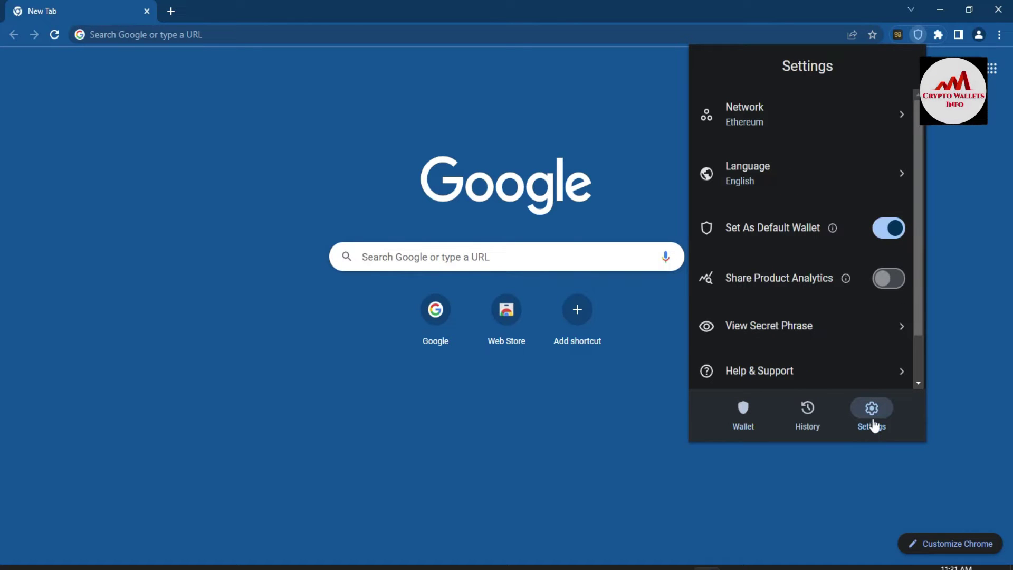
- Go to Network in Settings, scroll to the list's bottom and choose Add custom network
mouse_move(915, 229)
mouse_down()
mouse_move(917, 279)
mouse_move(917, 232)
mouse_up()
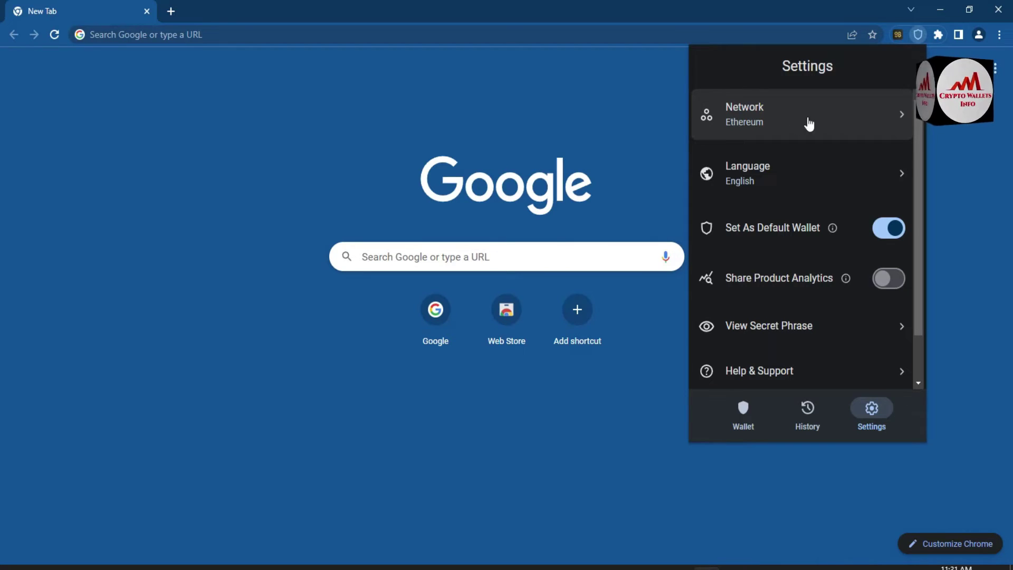
click(774, 112)
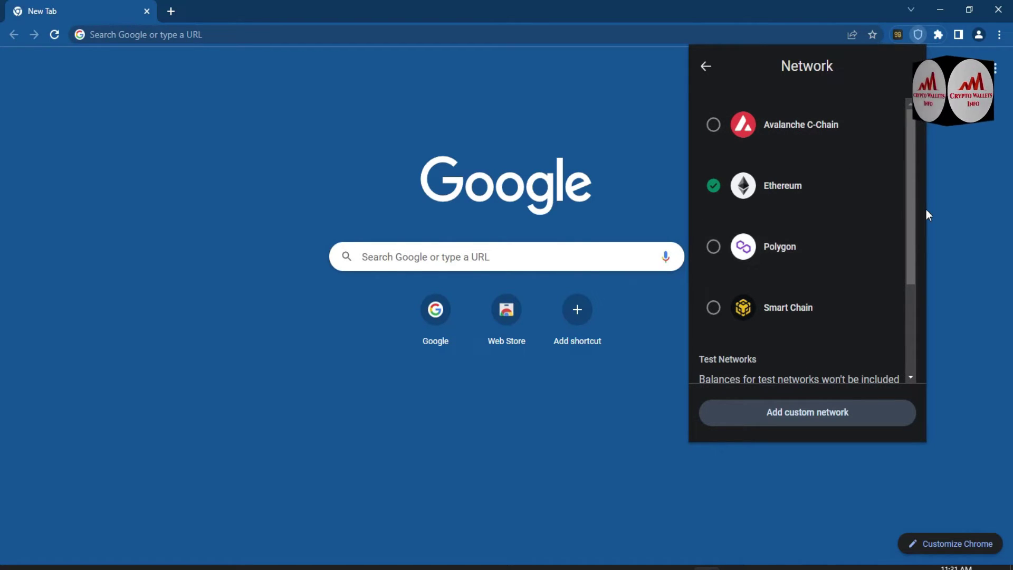
click(909, 210)
drag(909, 209, 917, 162)
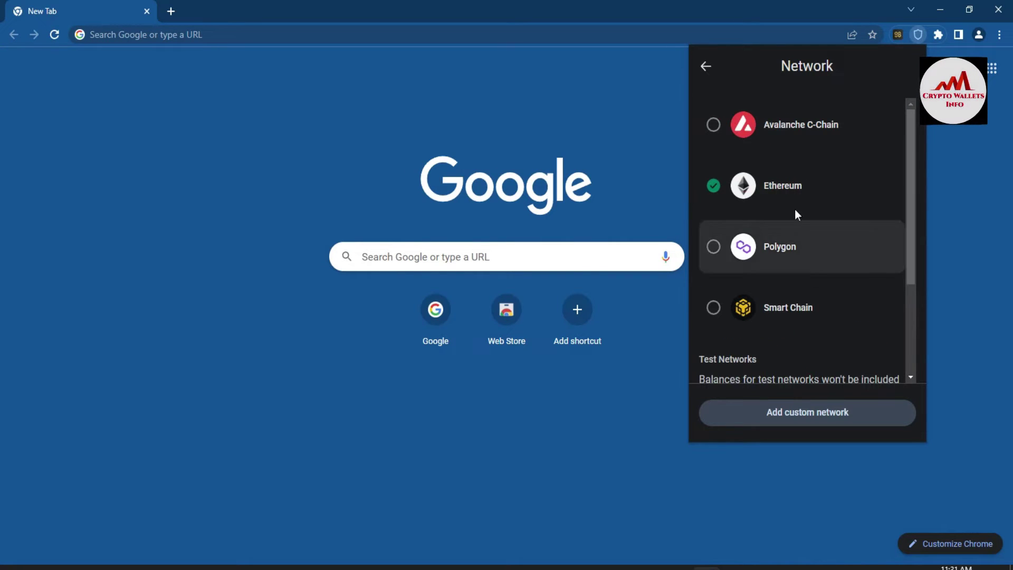
click(913, 186)
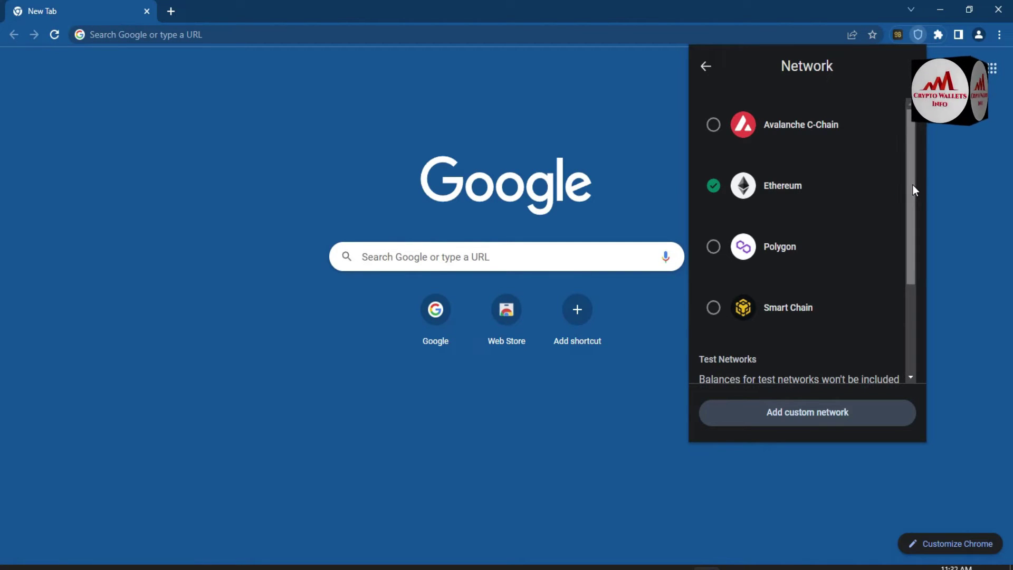
drag(912, 184, 913, 289)
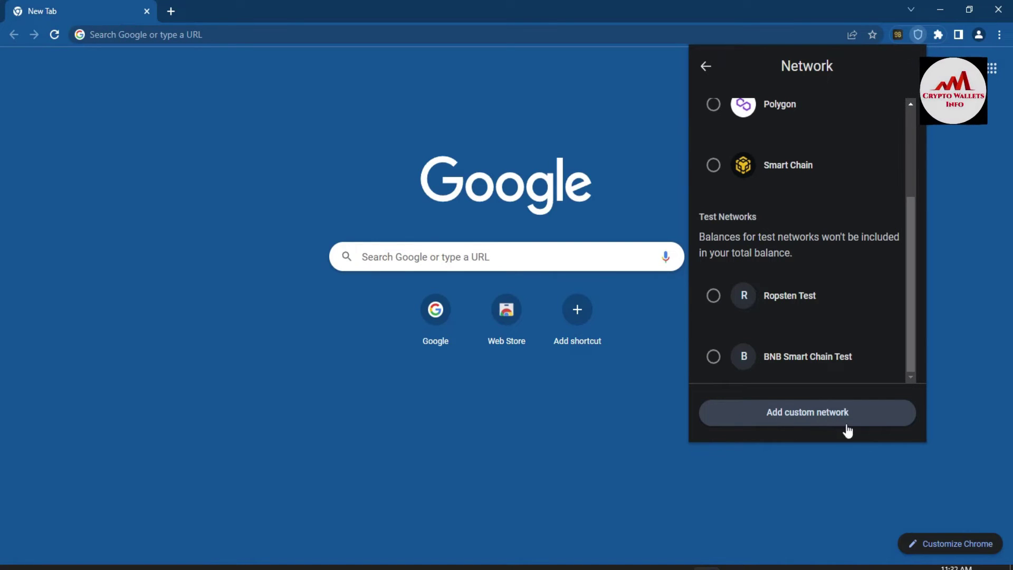
click(828, 413)
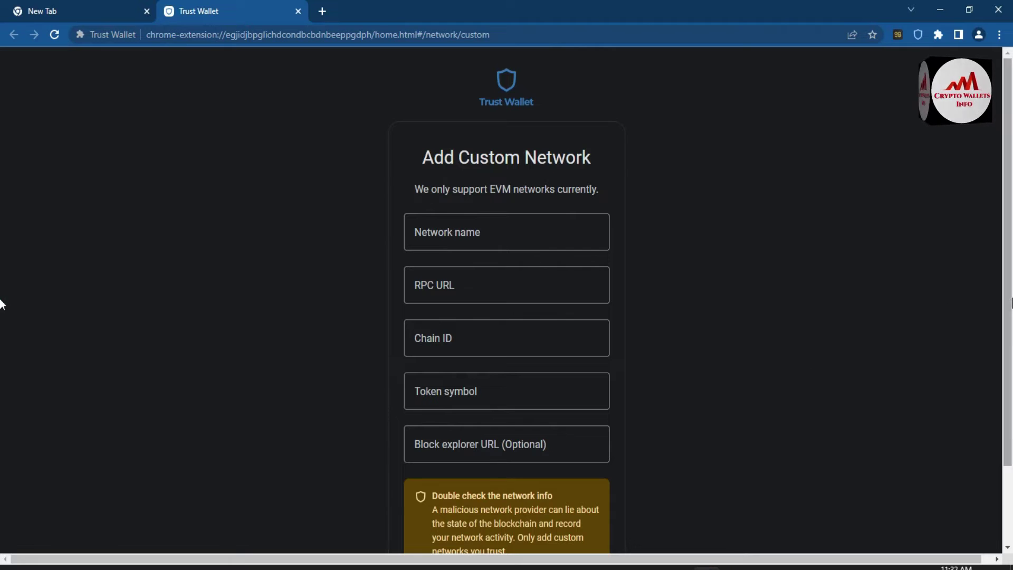
- Copy 'Fantom Opera' from the Notepad notes and focus the form's Network name field
scroll(1, 396, down, 2)
scroll(2, 327, up, 2)
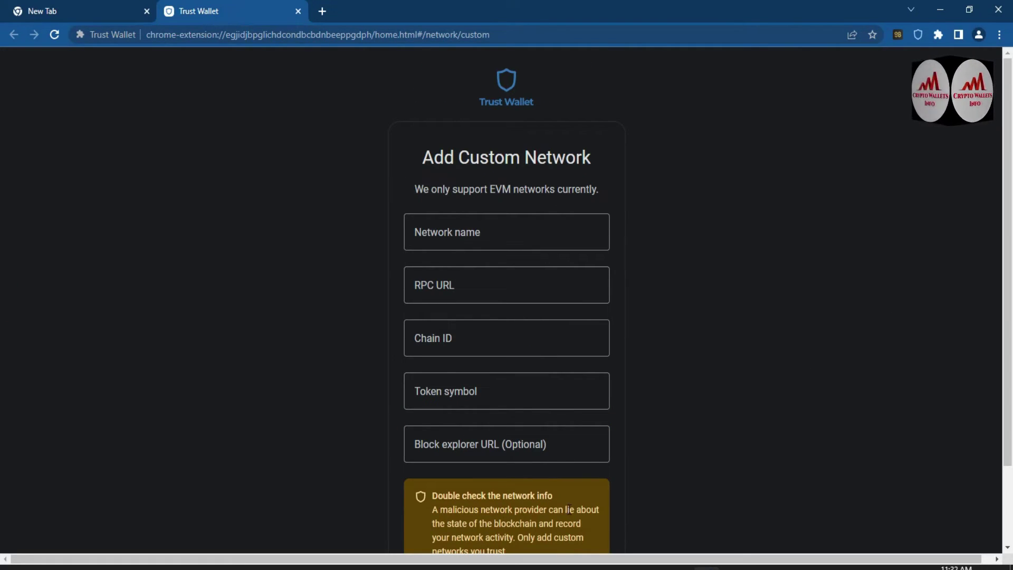
click(539, 568)
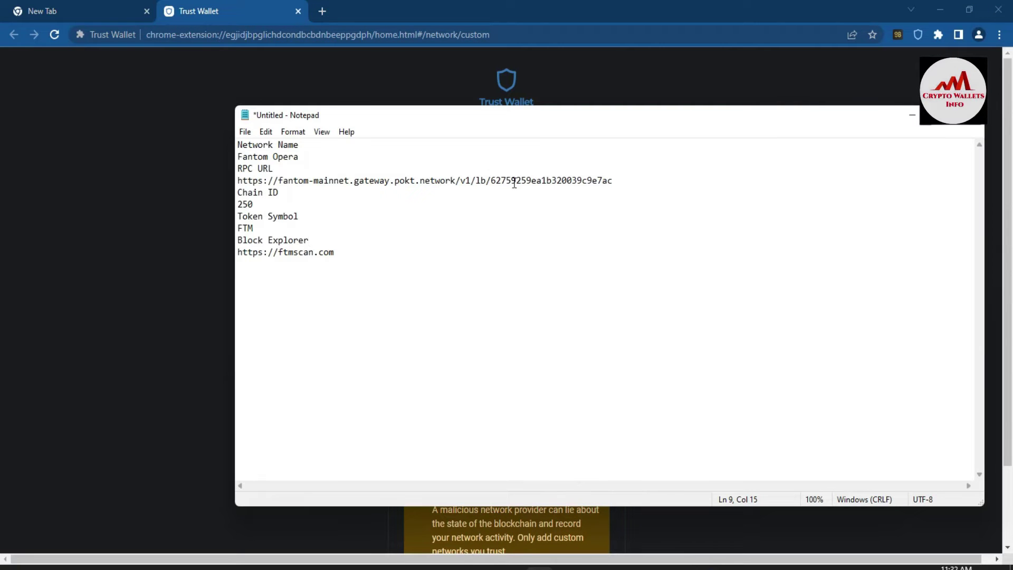
drag(454, 121, 852, 147)
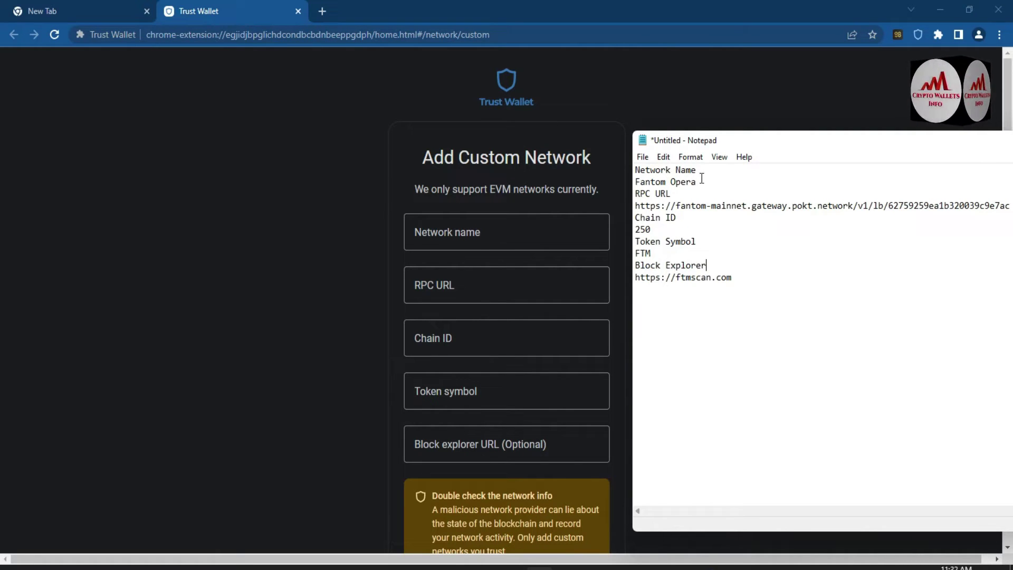
drag(699, 182, 635, 182)
key(ctrl+c)
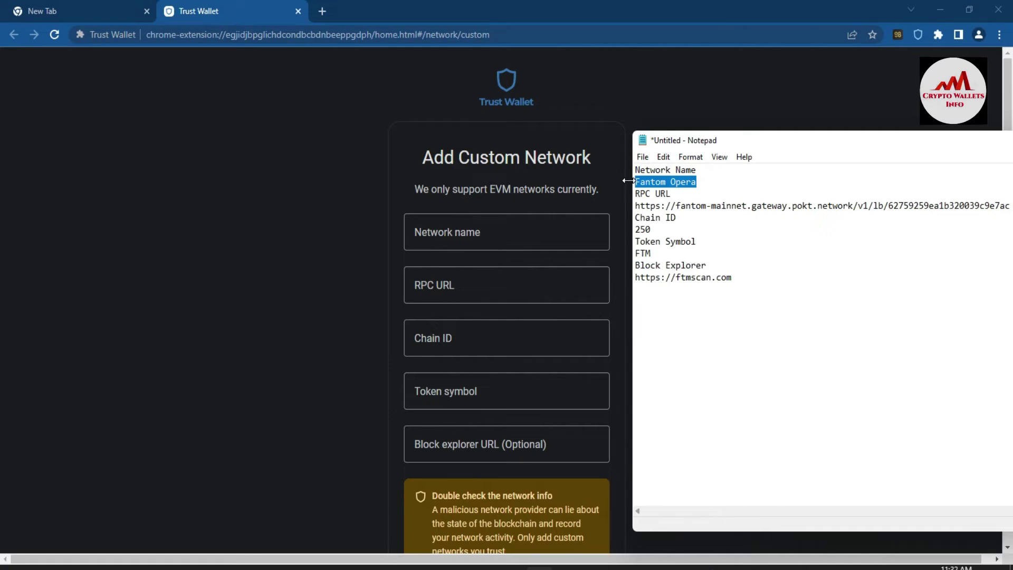
click(458, 237)
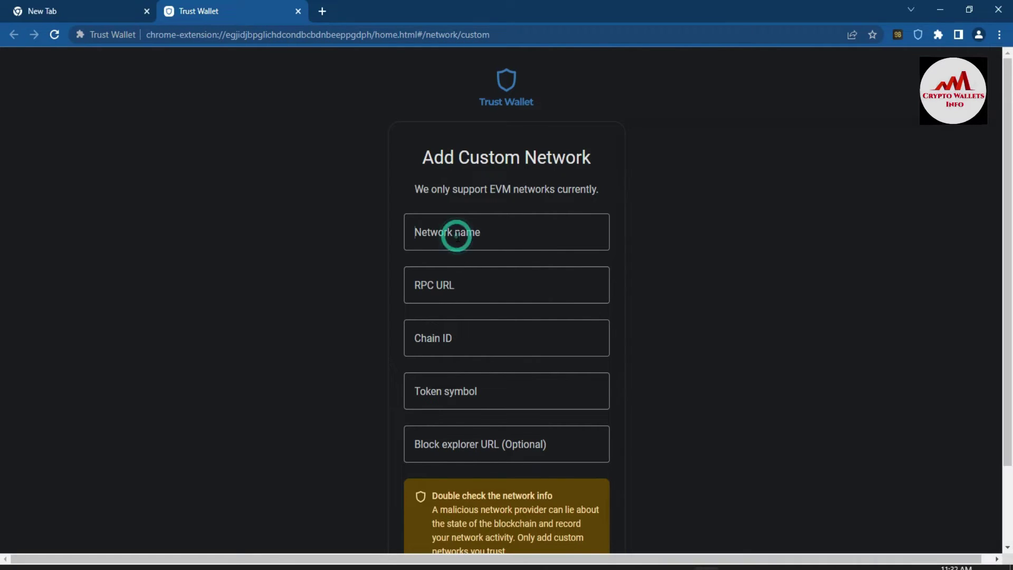
- Paste Fantom Opera as the network name and the Fantom RPC URL copied from the notes
key(ctrl+v)
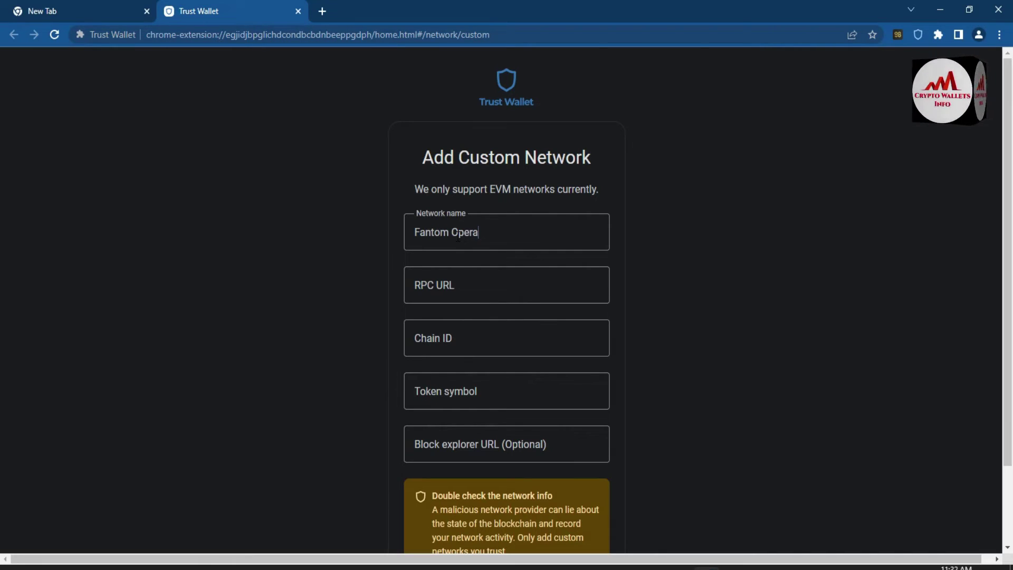
click(475, 283)
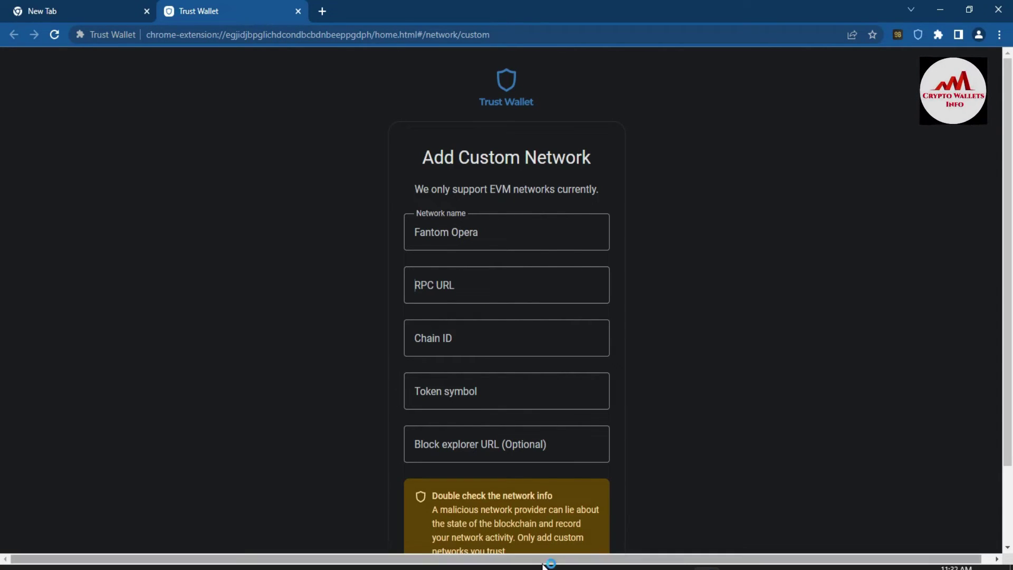
click(708, 568)
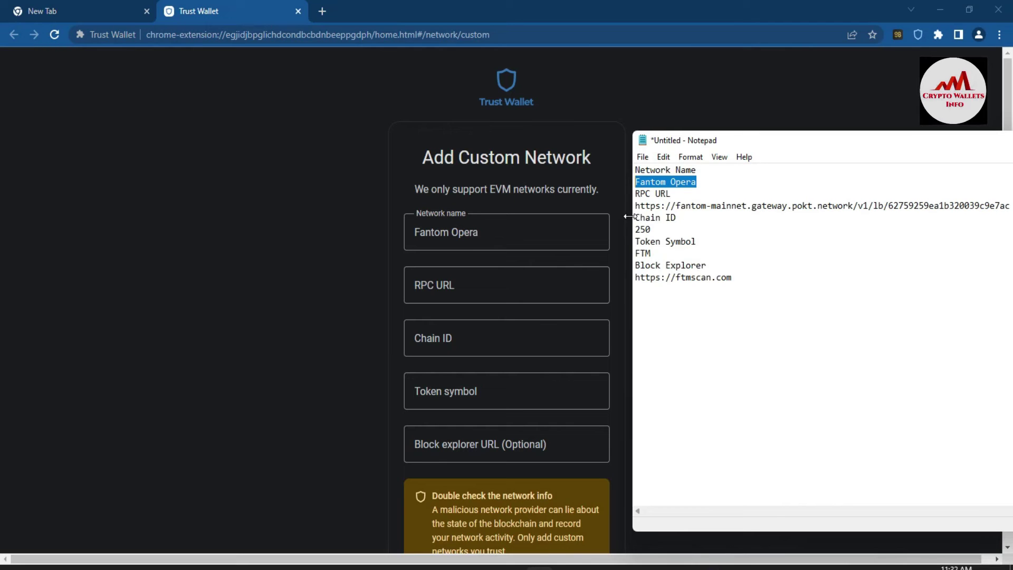
drag(637, 207, 929, 213)
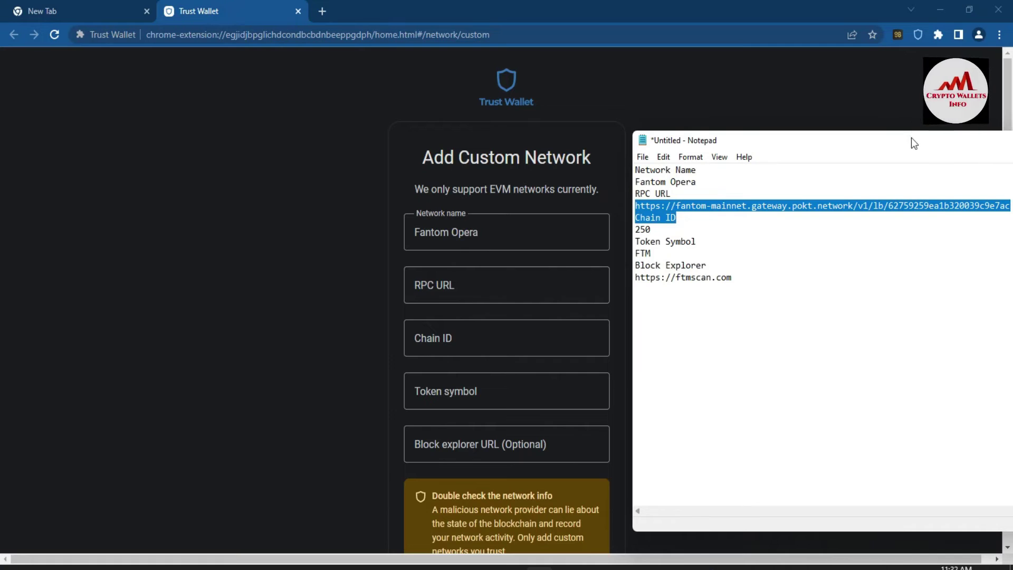
drag(910, 138, 674, 144)
click(780, 211)
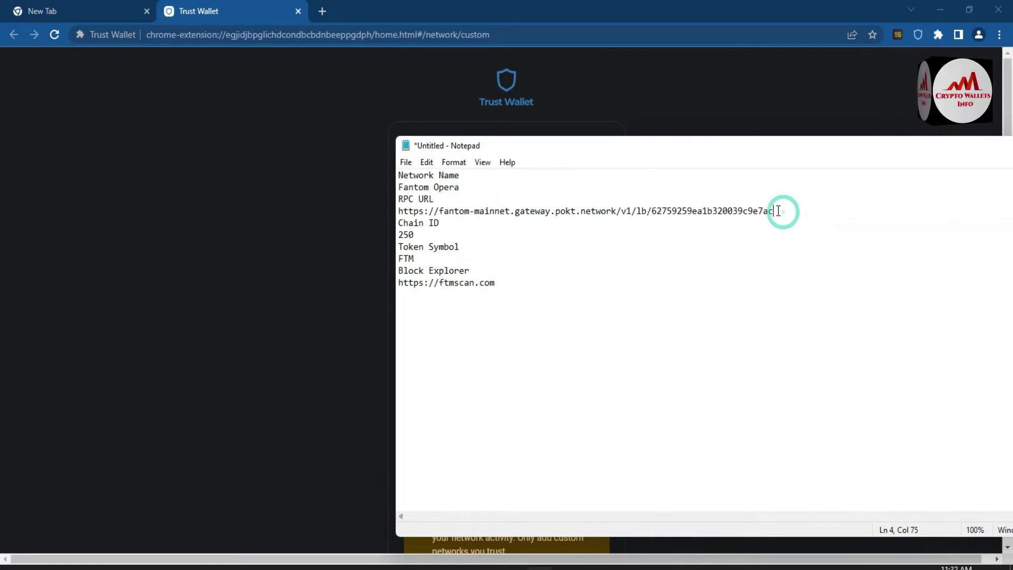
drag(775, 211, 397, 211)
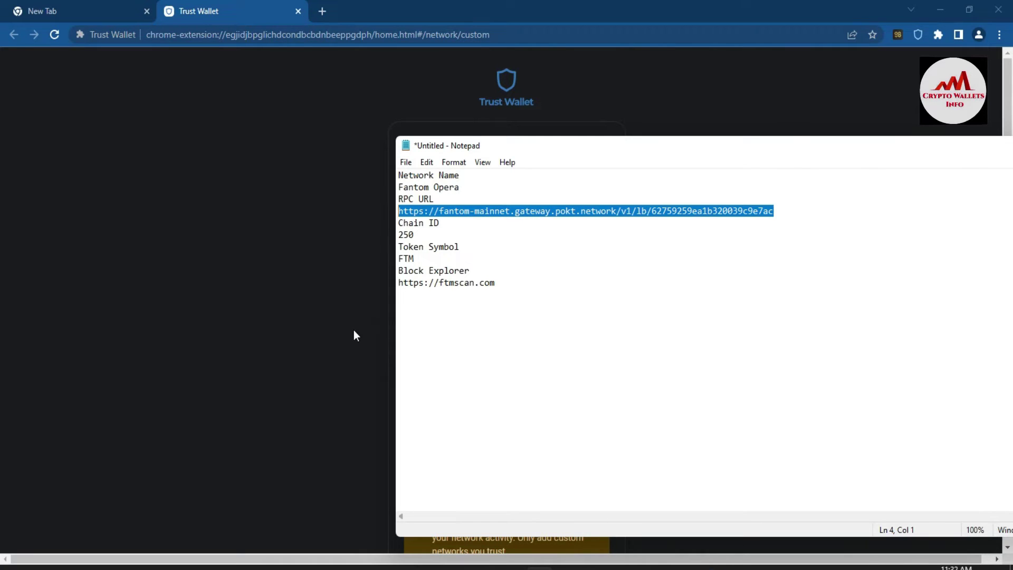
click(315, 346)
click(444, 293)
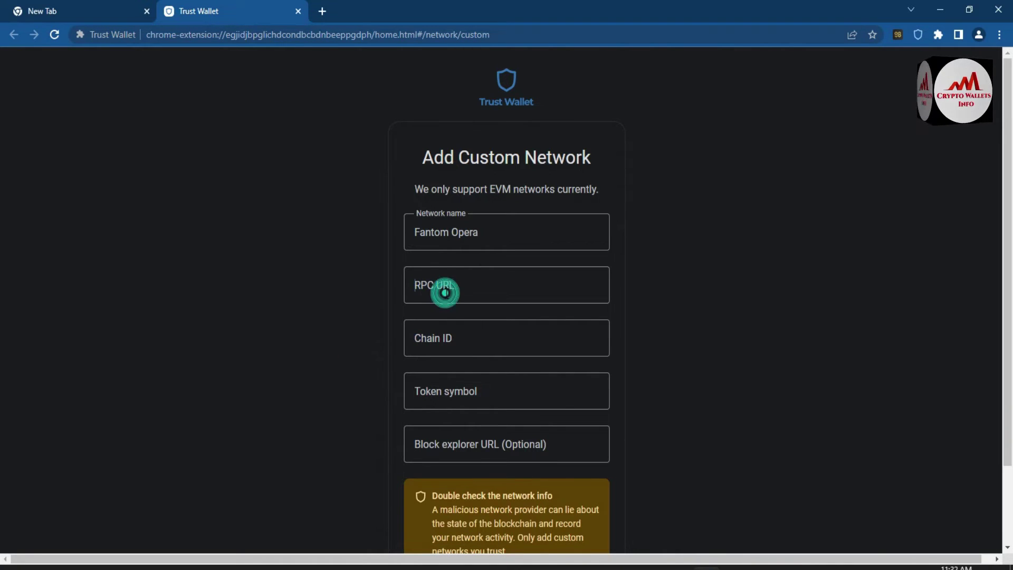
click(445, 293)
key(ctrl+v)
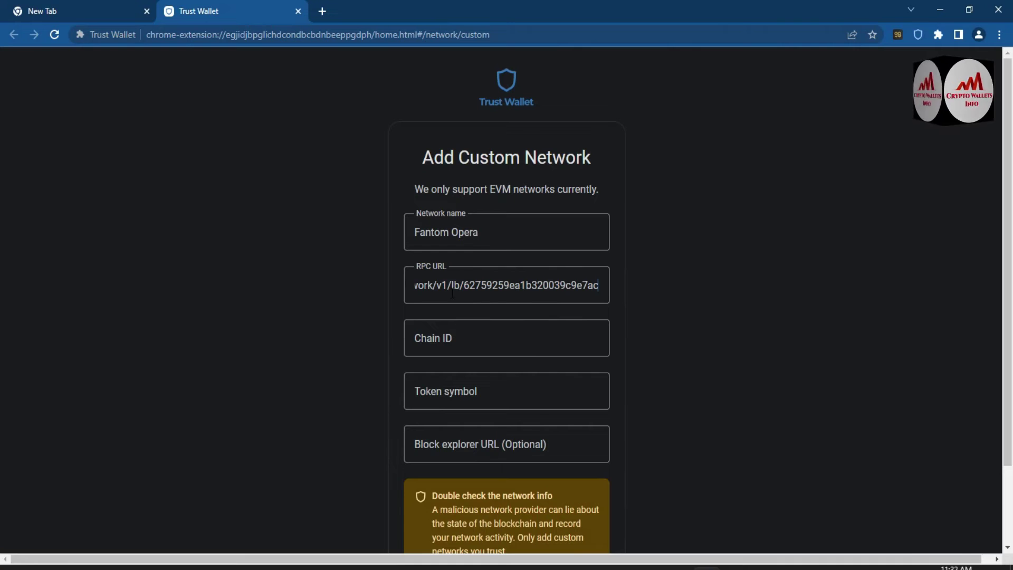
- Enter chain ID 250, undoing an accidental paste of 250 into Token symbol
click(464, 337)
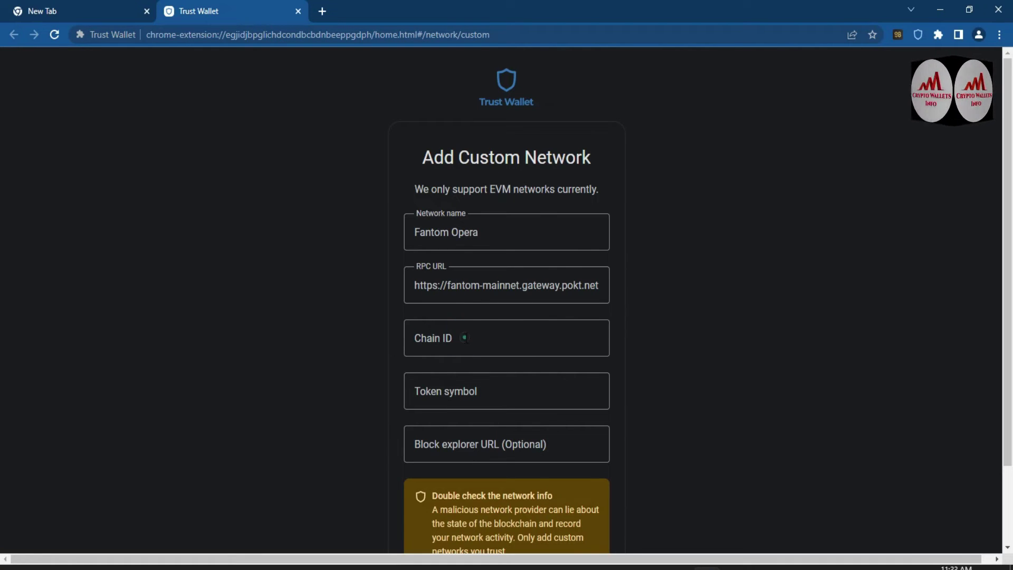
key(alt+Tab)
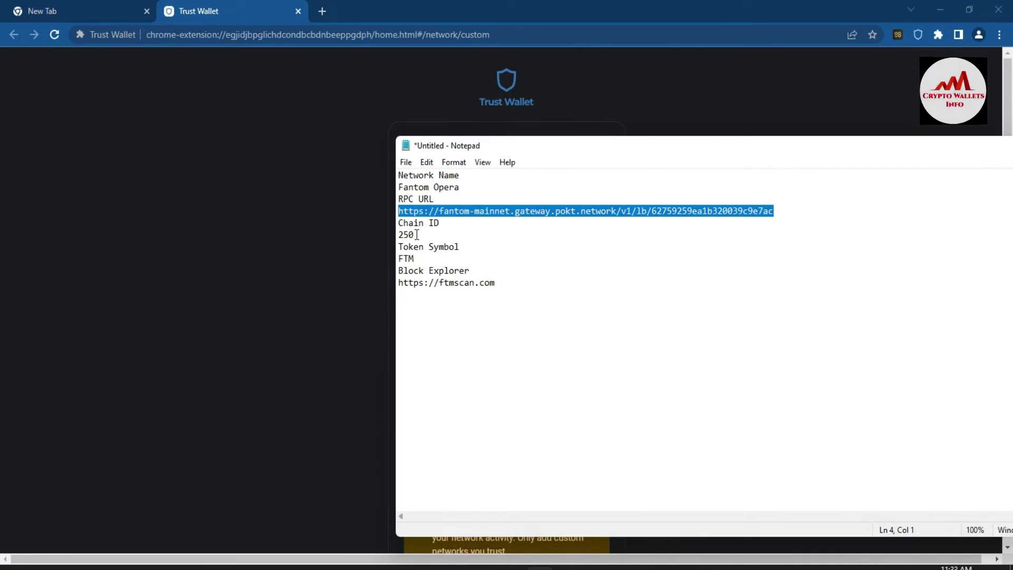
drag(417, 235, 399, 238)
key(ctrl+c)
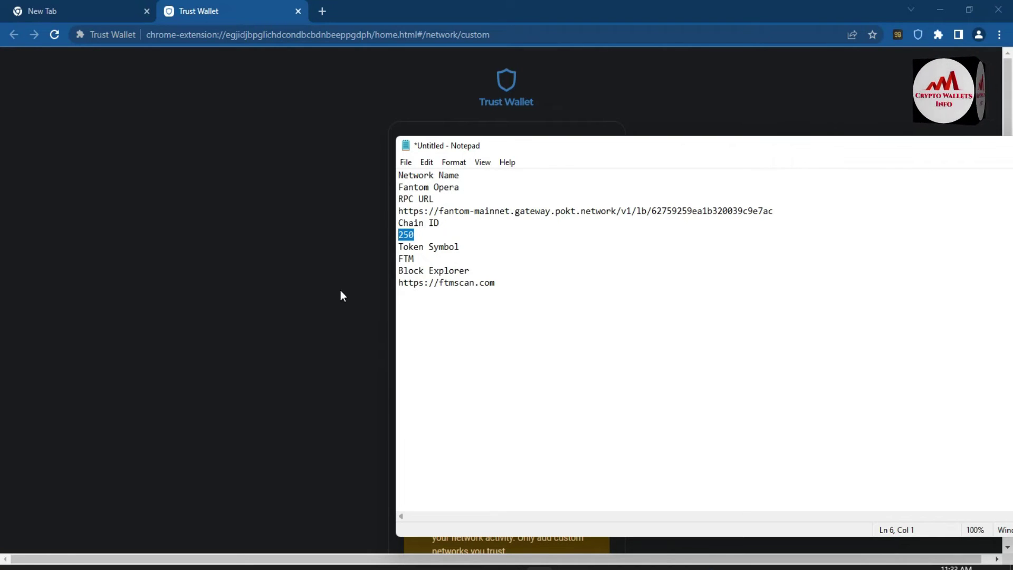
click(302, 299)
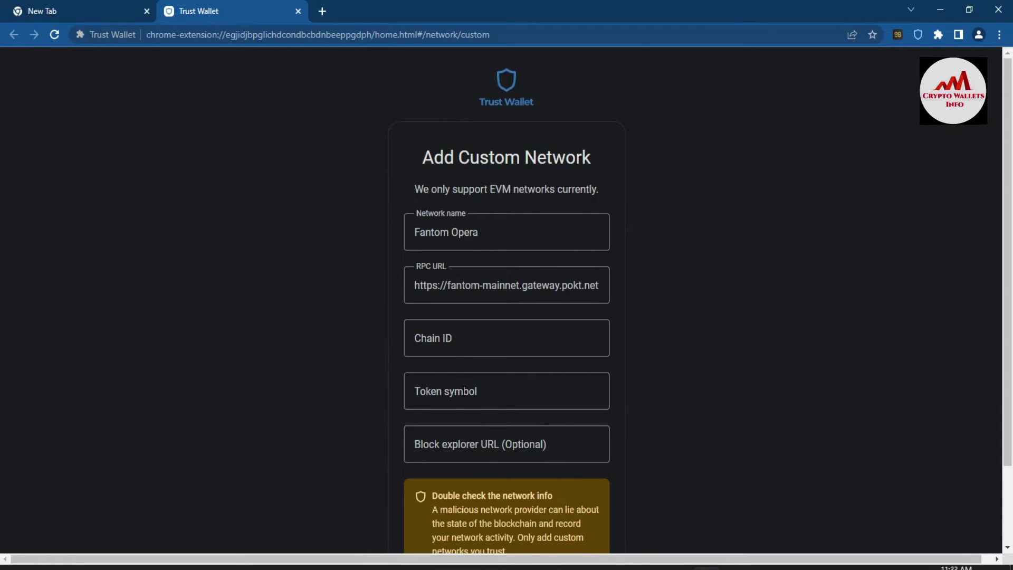
click(464, 391)
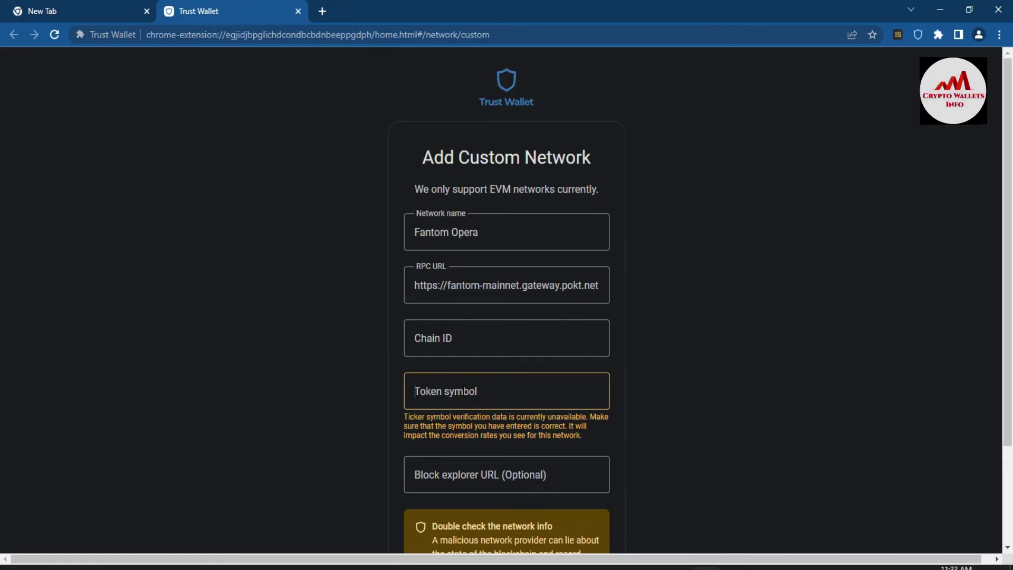
key(ctrl+v)
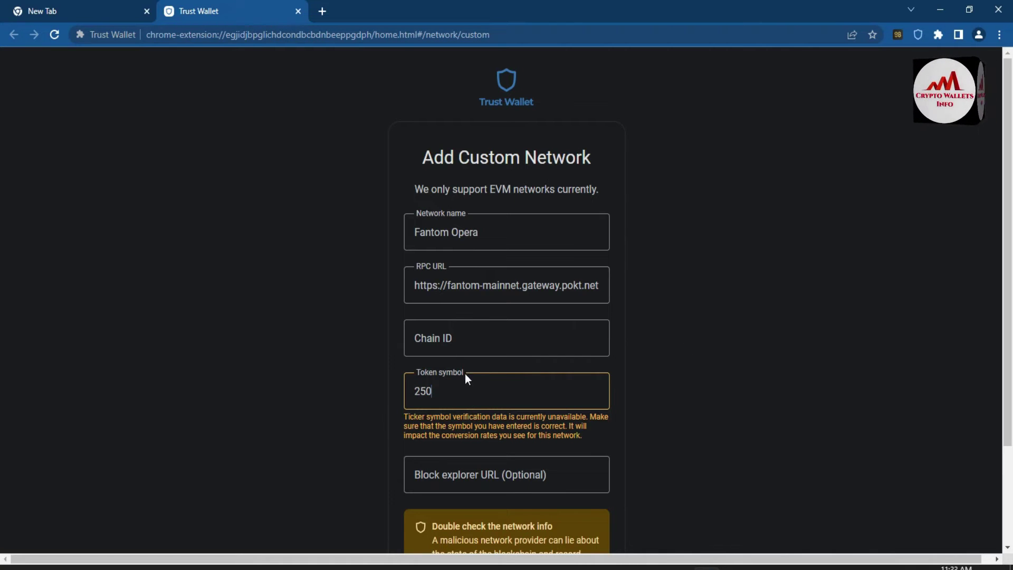
key(ctrl+z)
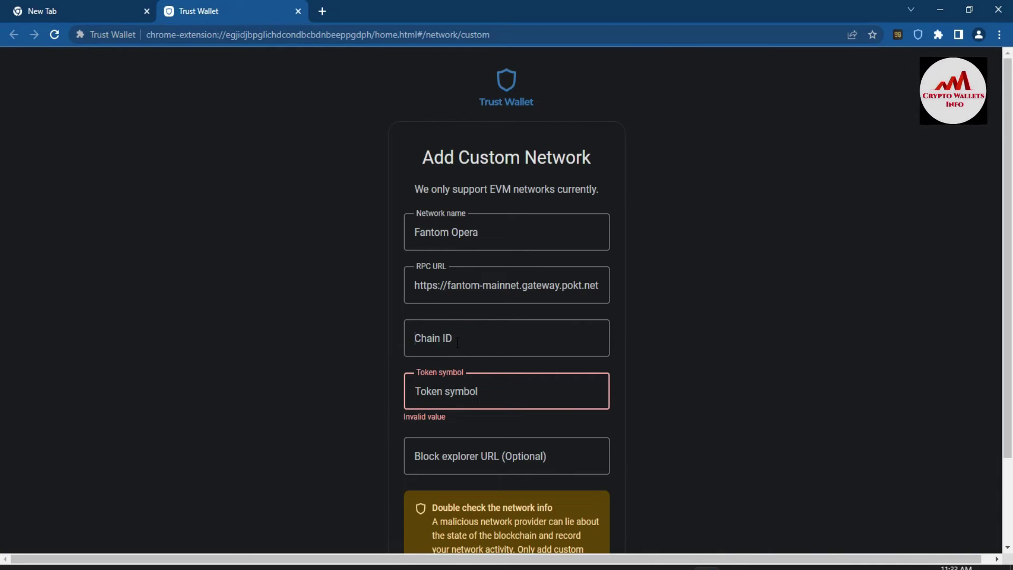
click(457, 342)
key(ctrl+v)
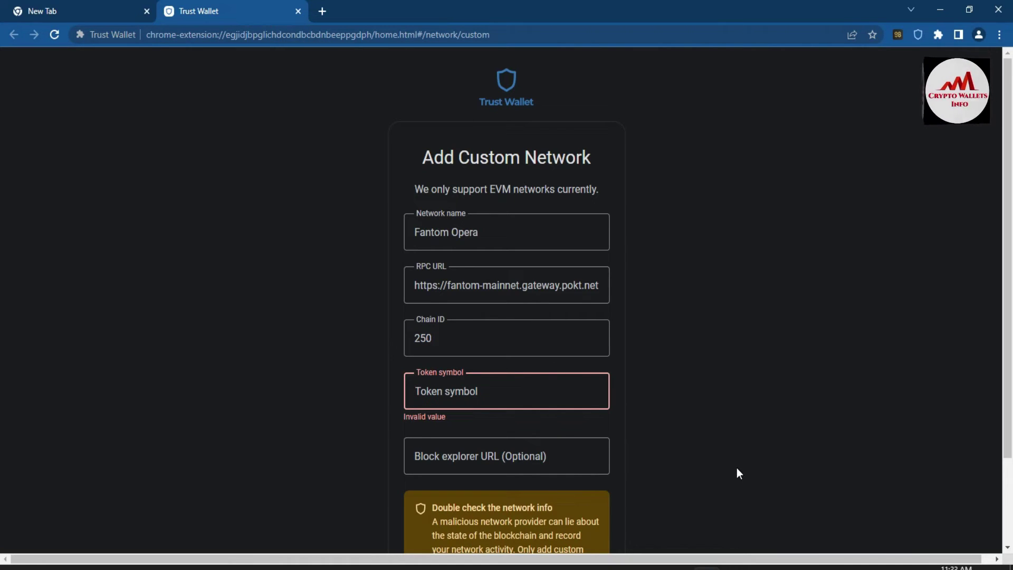
- Copy FTM from the notes and paste it as the token symbol
key(alt+Tab)
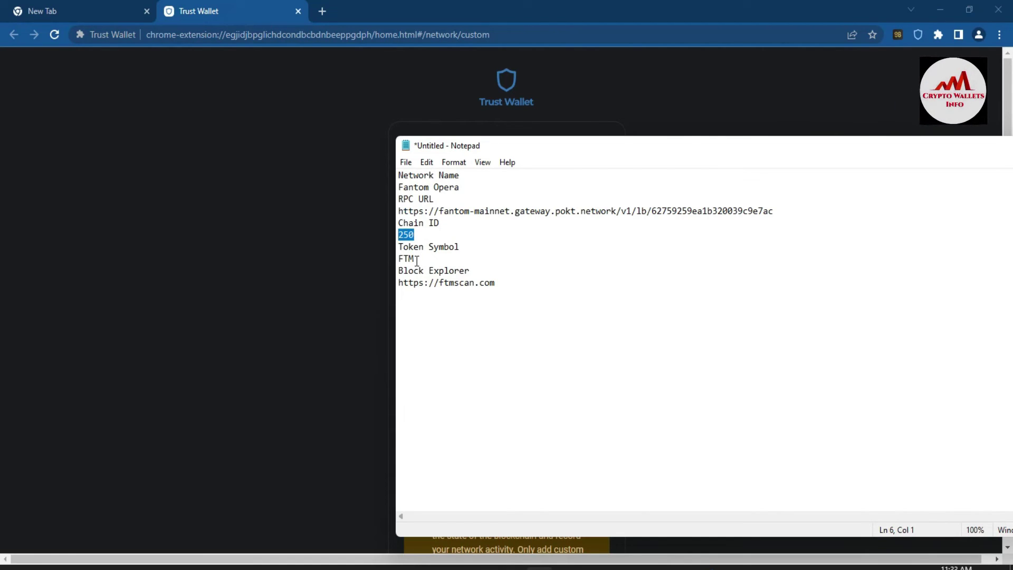
drag(417, 261, 397, 260)
key(ctrl+c)
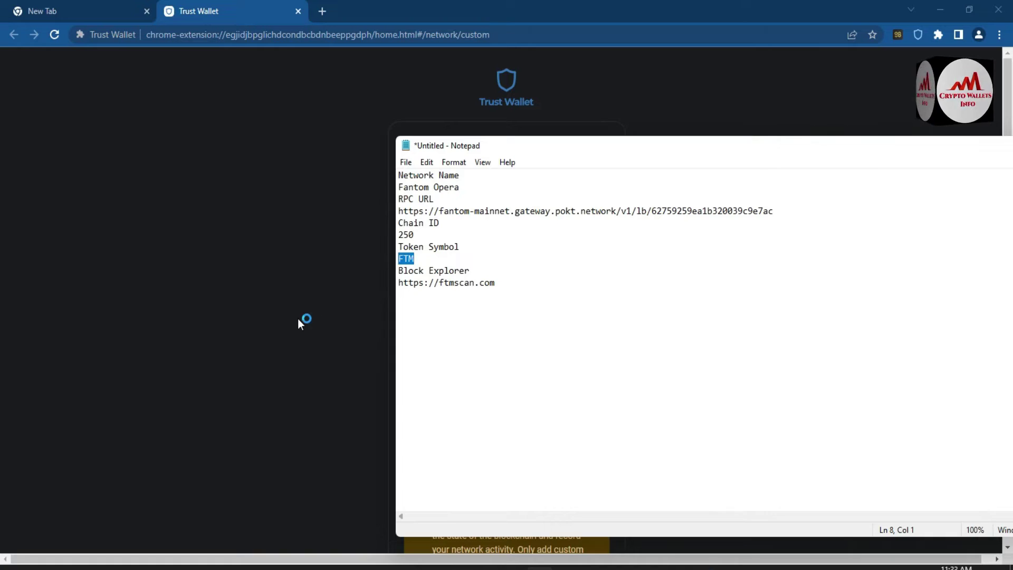
key(alt+Tab)
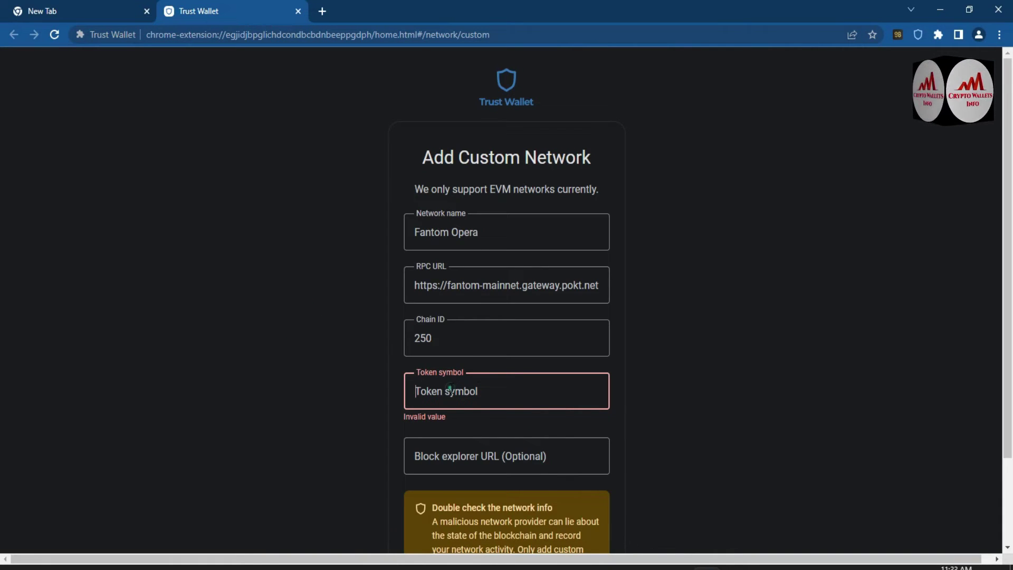
key(ctrl+v)
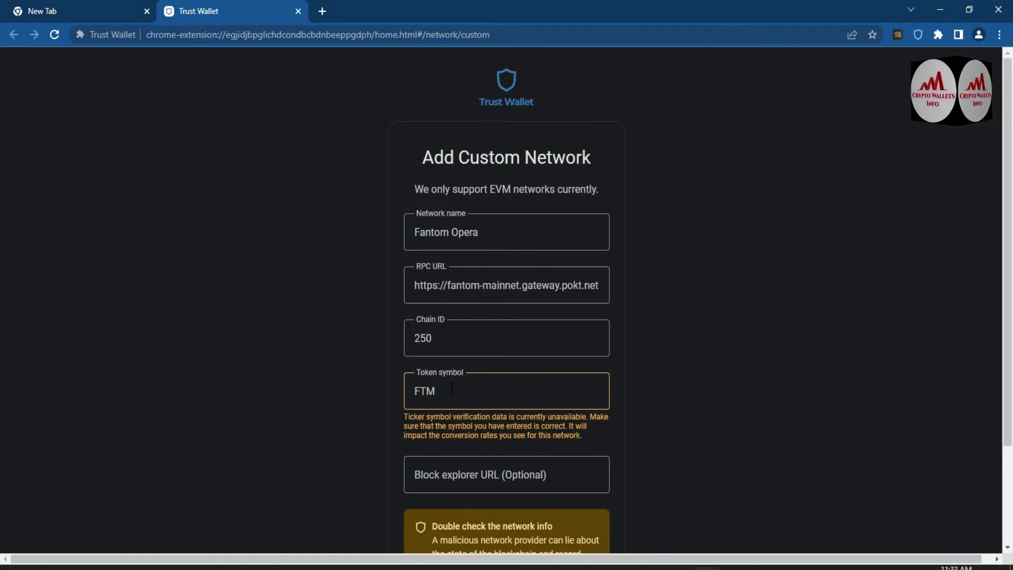
click(732, 331)
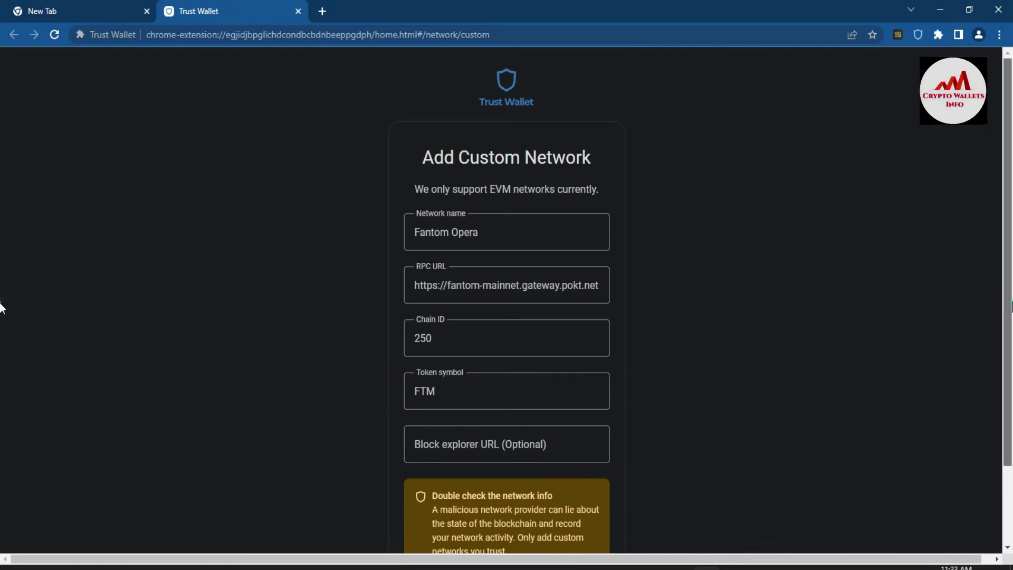
- Copy the block explorer address from the notes and focus the Block explorer URL field
scroll(2, 369, down, 2)
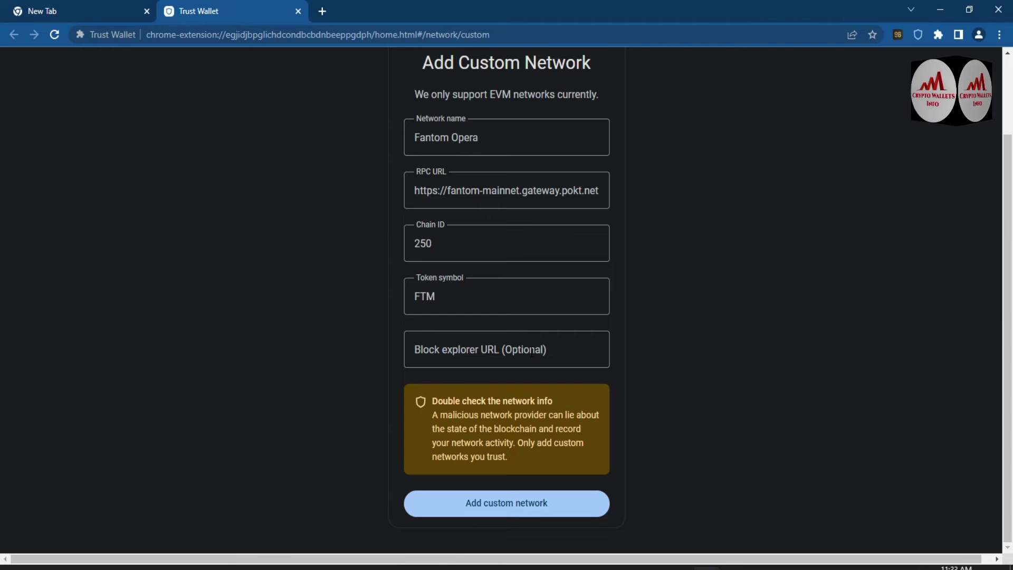
click(525, 559)
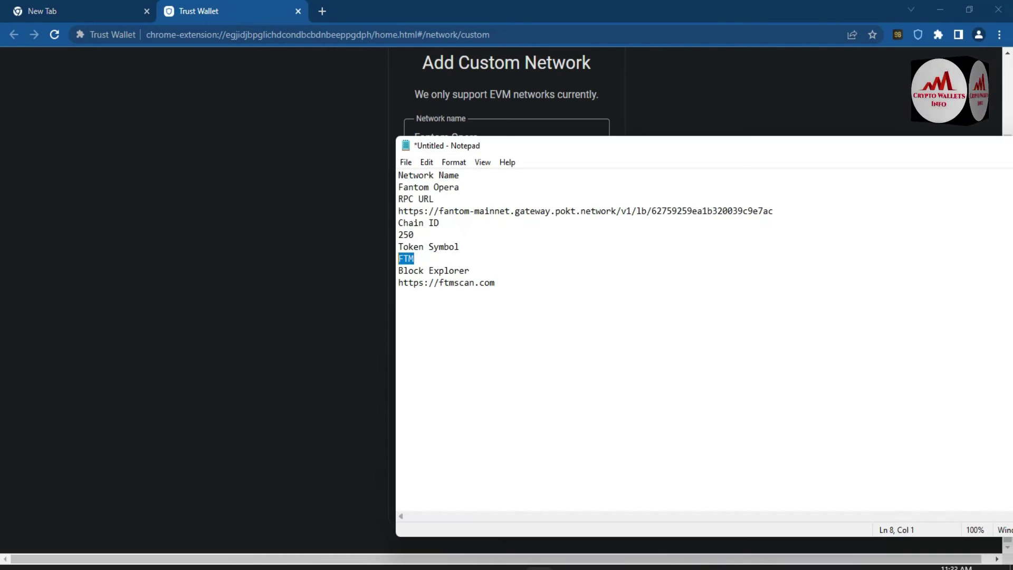
drag(498, 284, 392, 289)
key(ctrl+c)
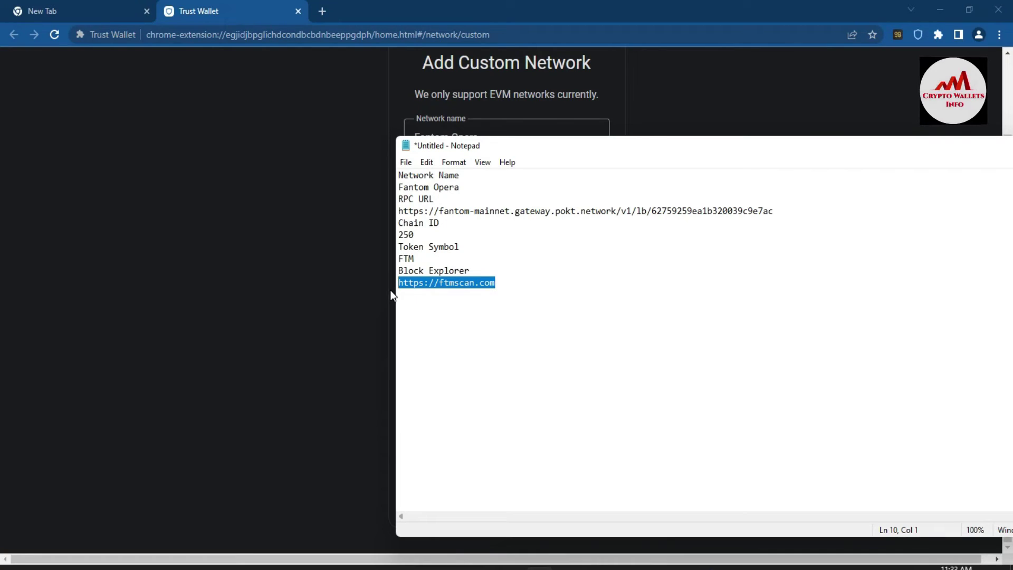
click(318, 360)
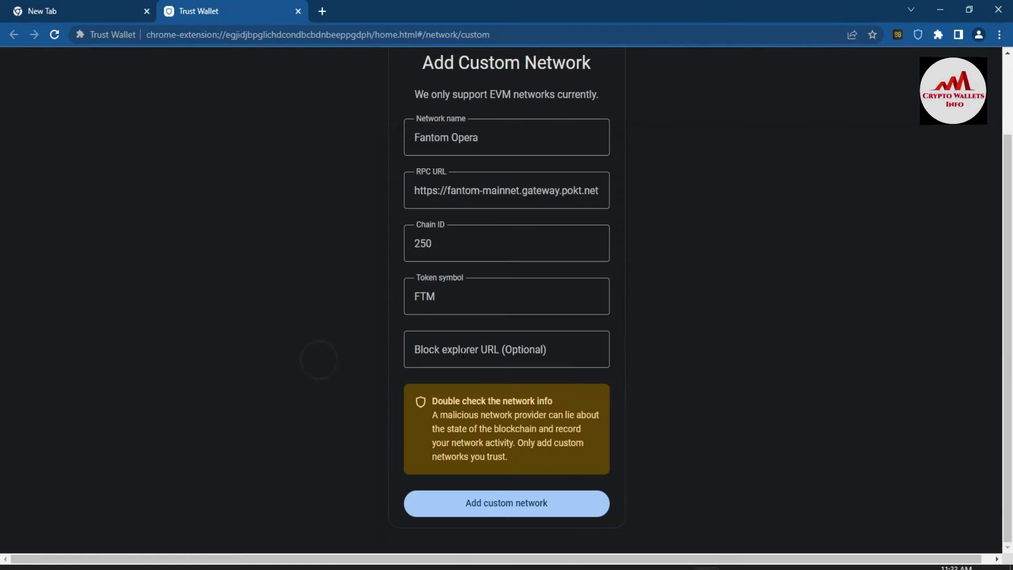
click(462, 353)
key(ctrl+v)
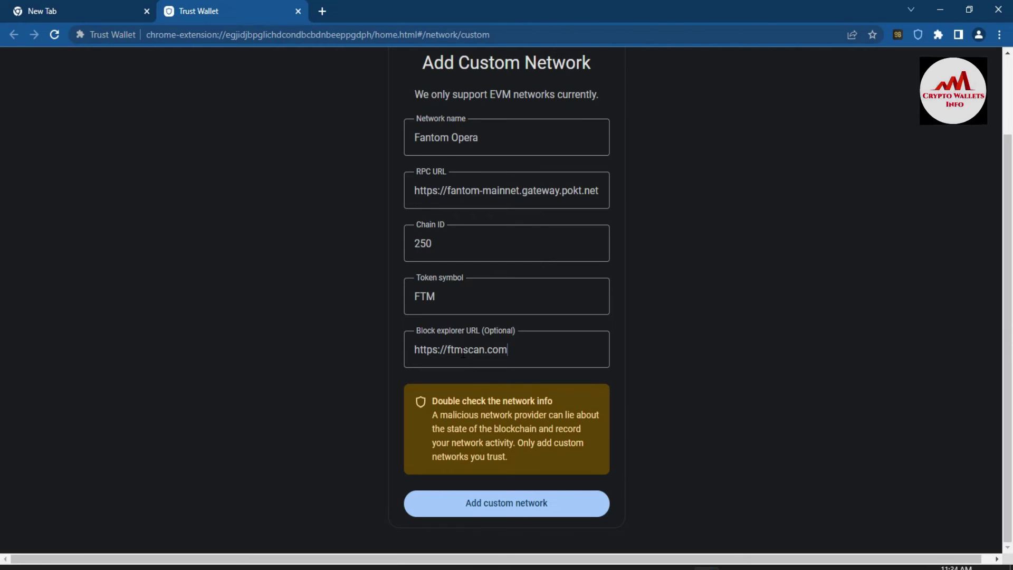
click(507, 513)
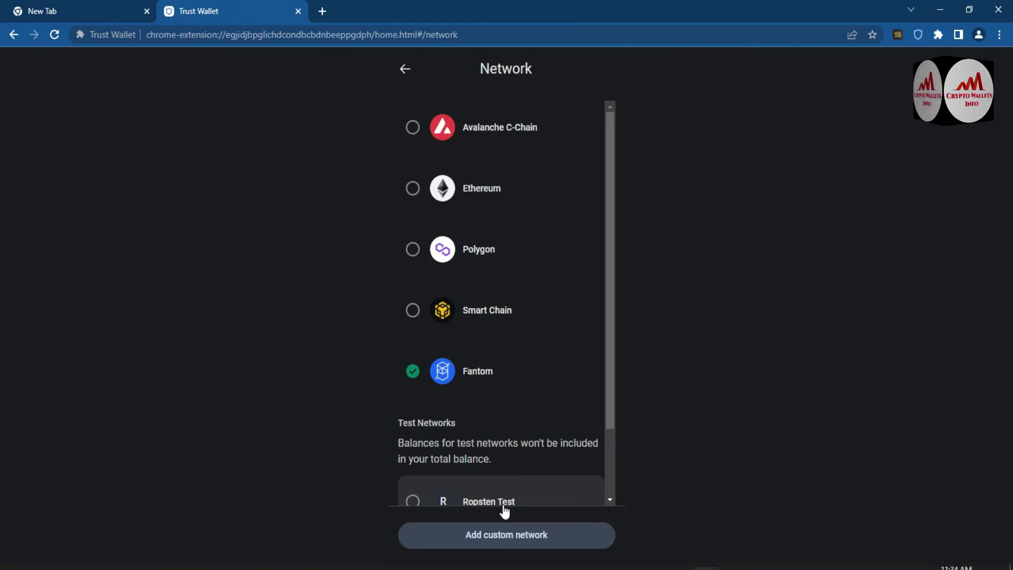
drag(610, 264, 612, 394)
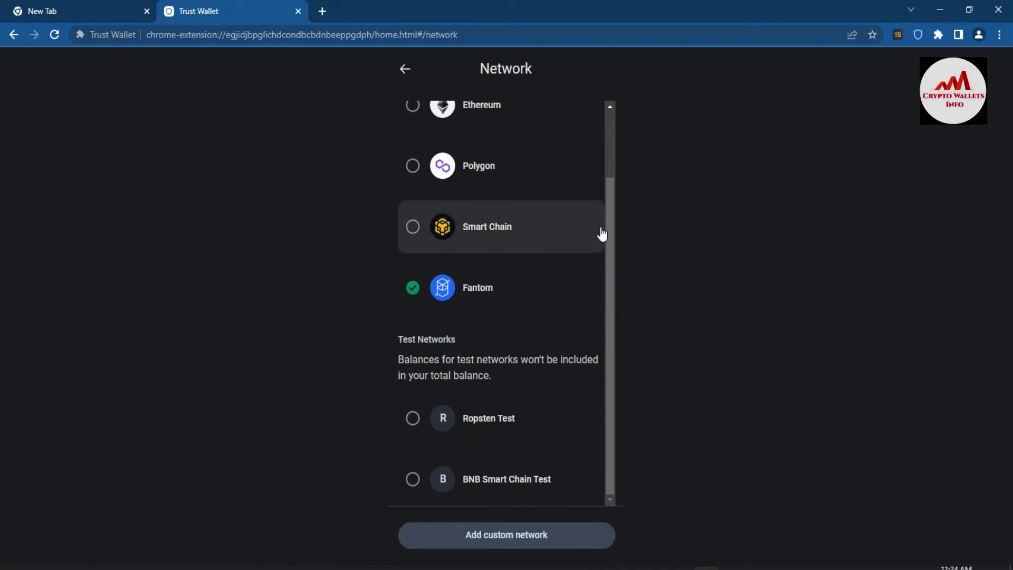
click(613, 239)
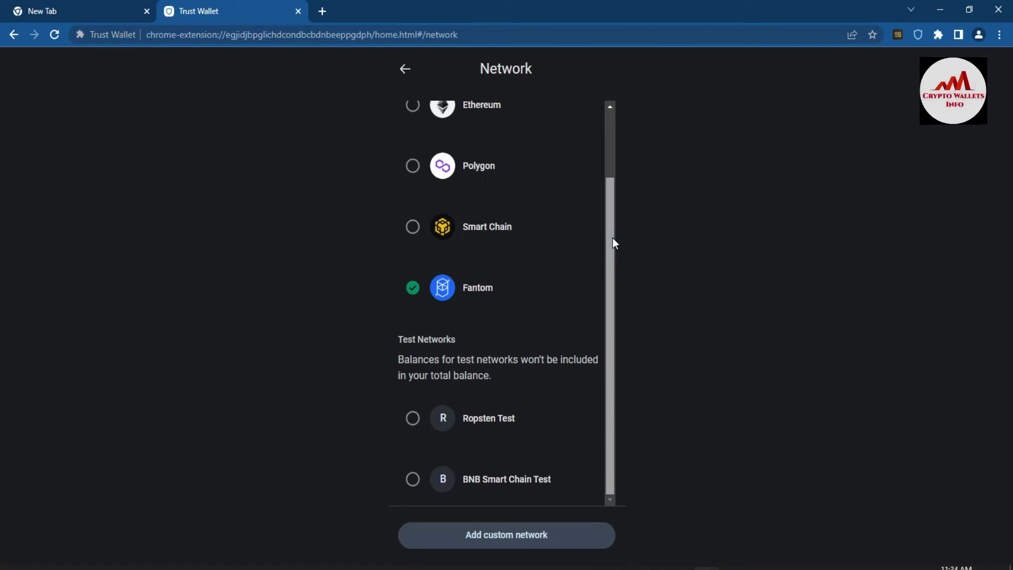
drag(607, 248, 618, 279)
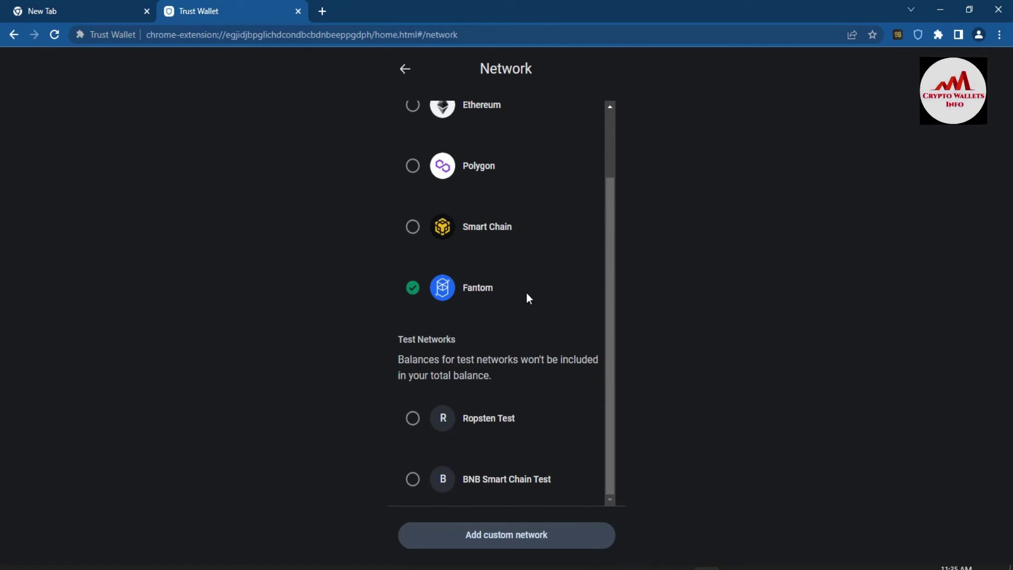
click(321, 13)
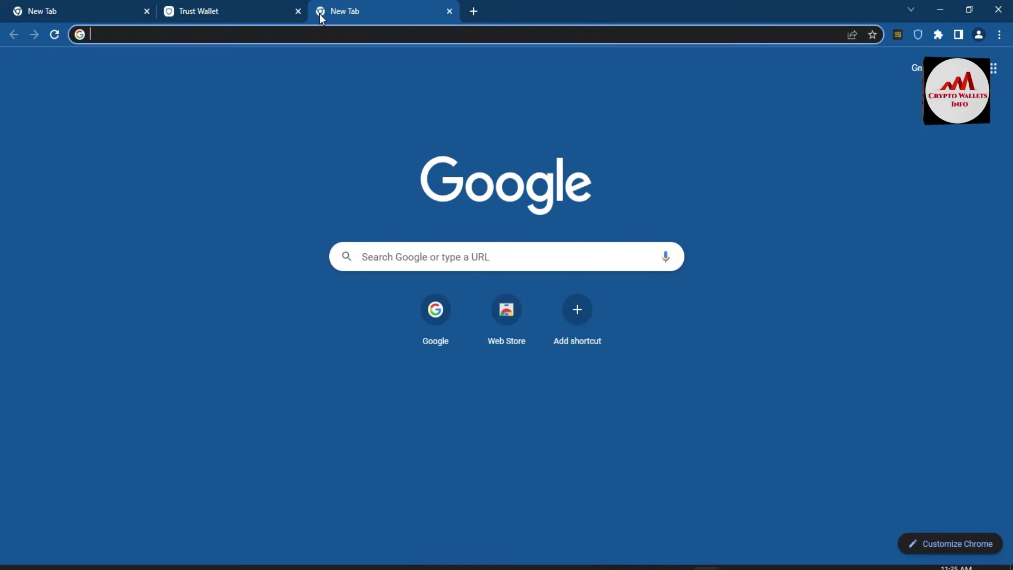
- Search Google for 'chainlist' from the new tab's address bar
text(cha)
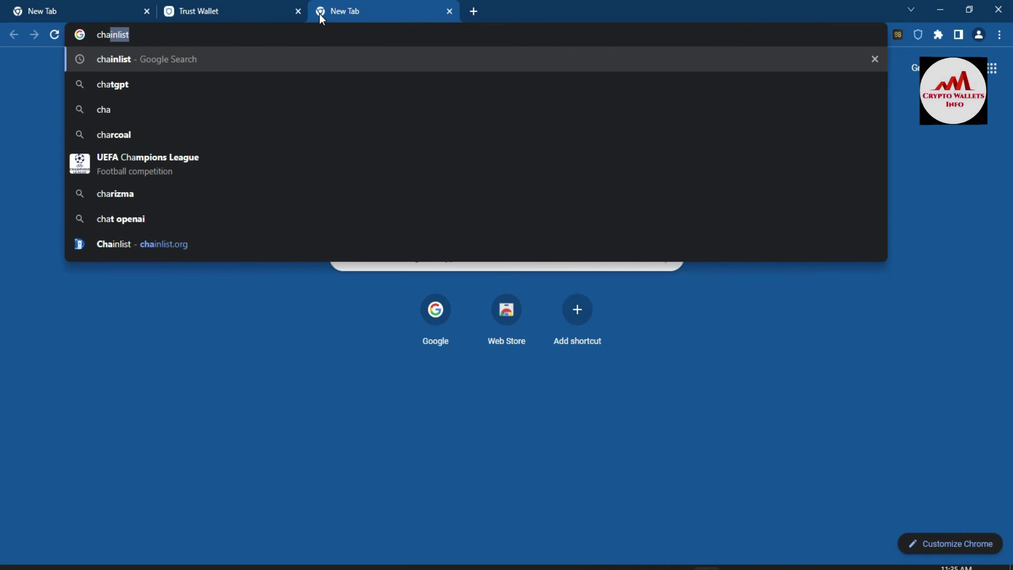
key(Return)
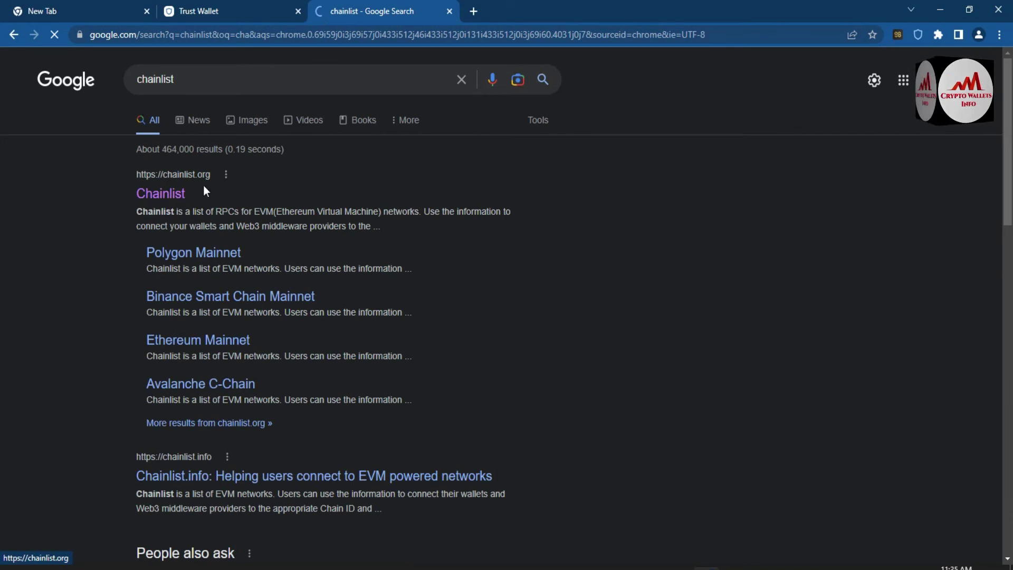
- Open chainlist.org from the search results and scroll through its network cards
click(162, 194)
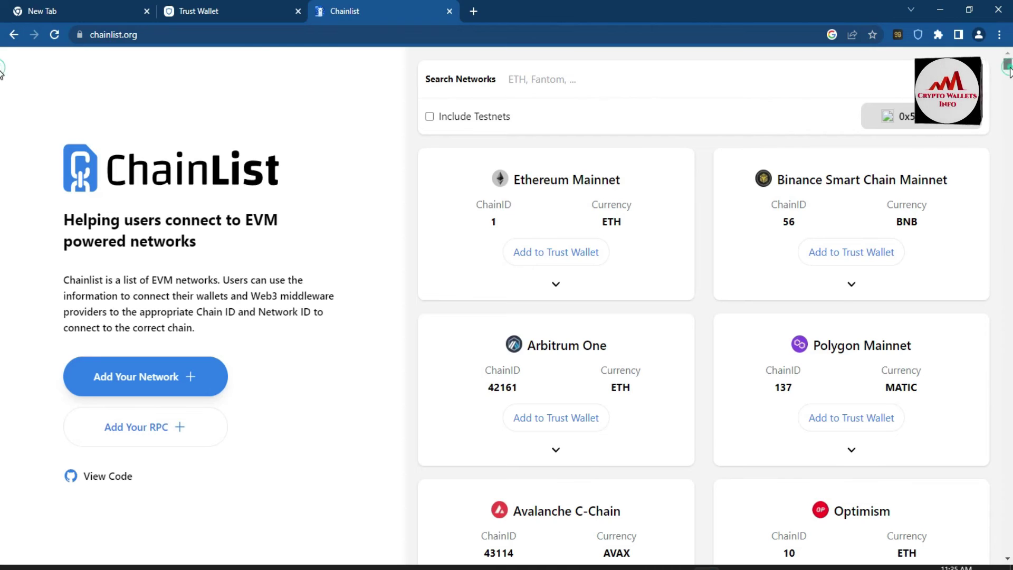
drag(1009, 71, 1009, 79)
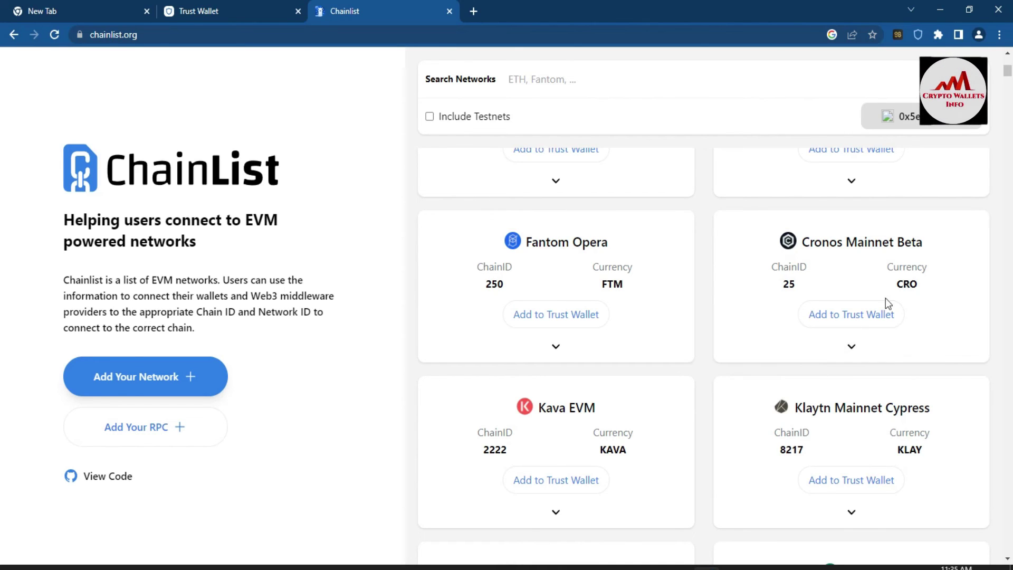
- Request adding Cronos Mainnet Beta to Trust Wallet and maximize the request popup
click(852, 316)
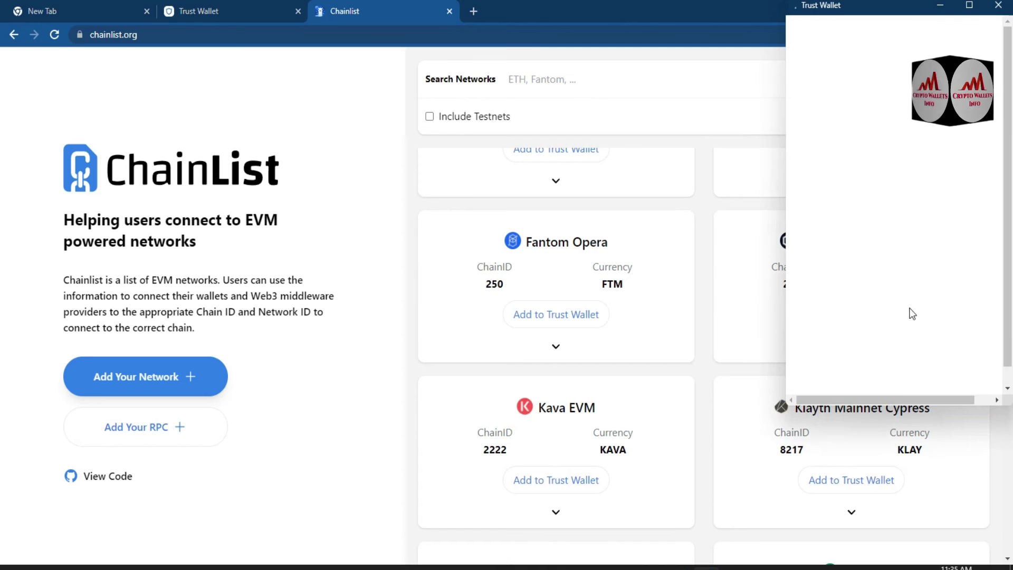
drag(872, 30, 768, 33)
drag(857, 4, 589, 47)
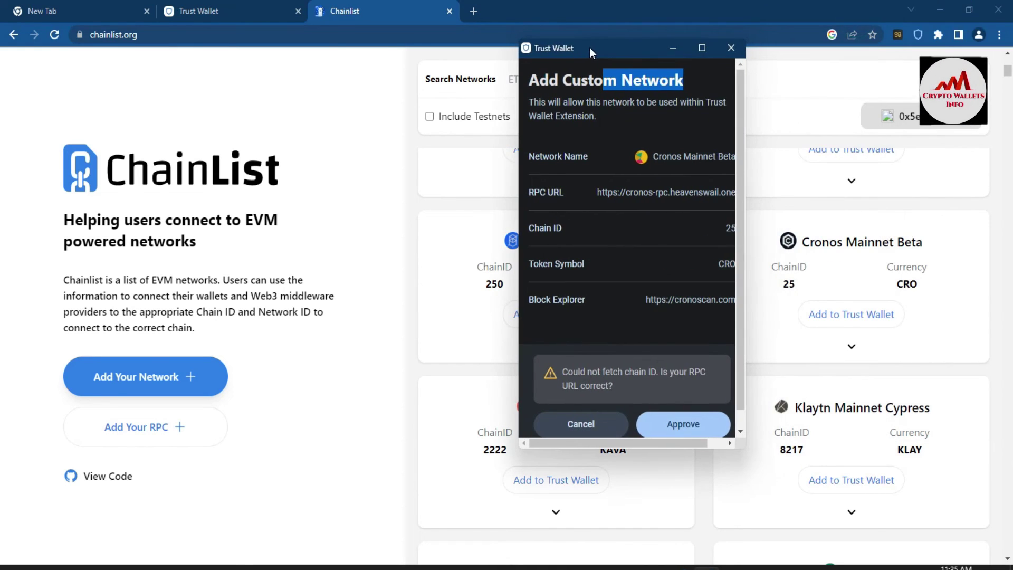
click(701, 47)
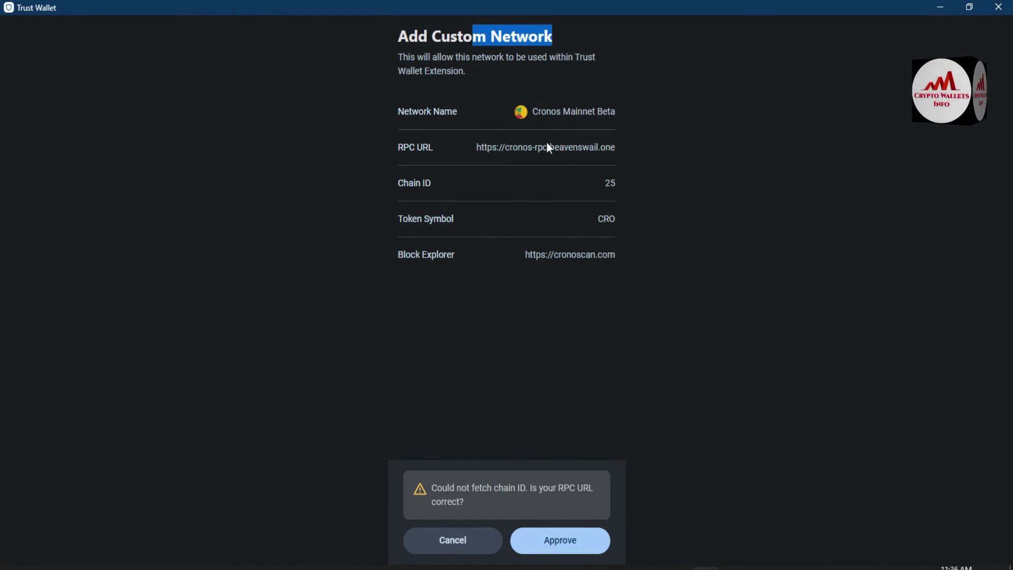
- Review the Cronos RPC URL, chain ID 25 and block explorer URL in the request
drag(475, 147, 629, 148)
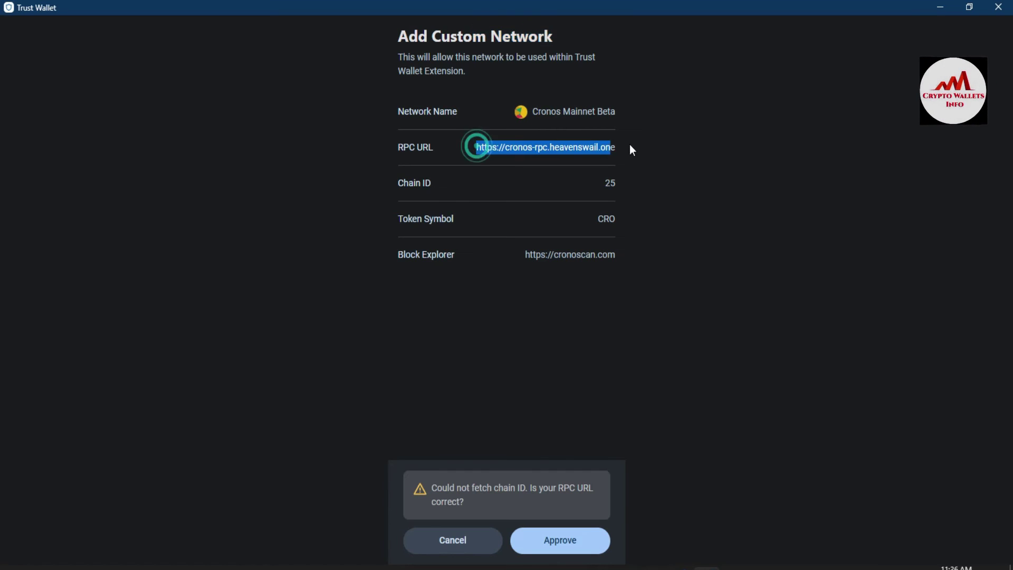
click(599, 187)
drag(600, 189, 665, 218)
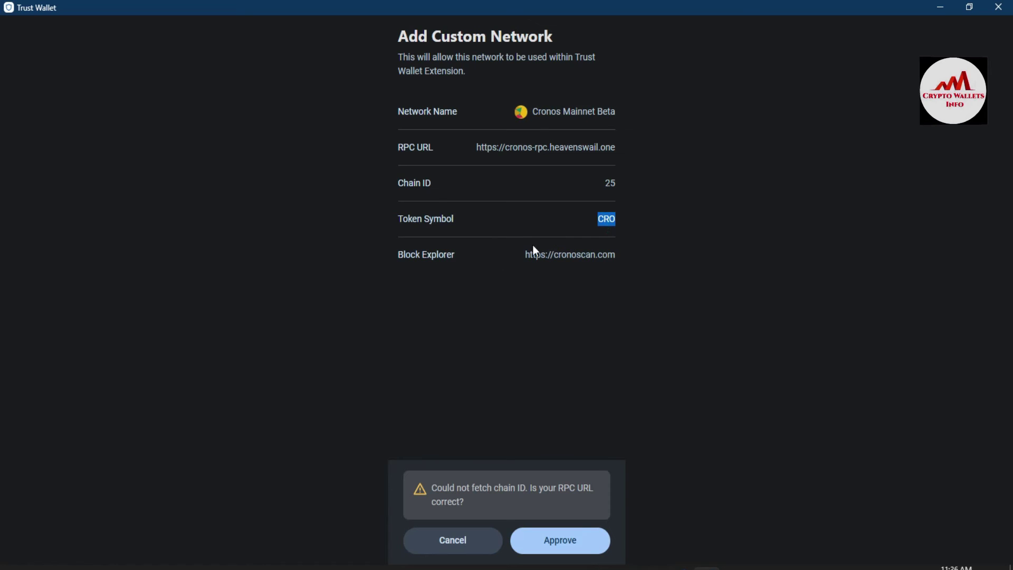
drag(522, 254, 634, 260)
click(761, 271)
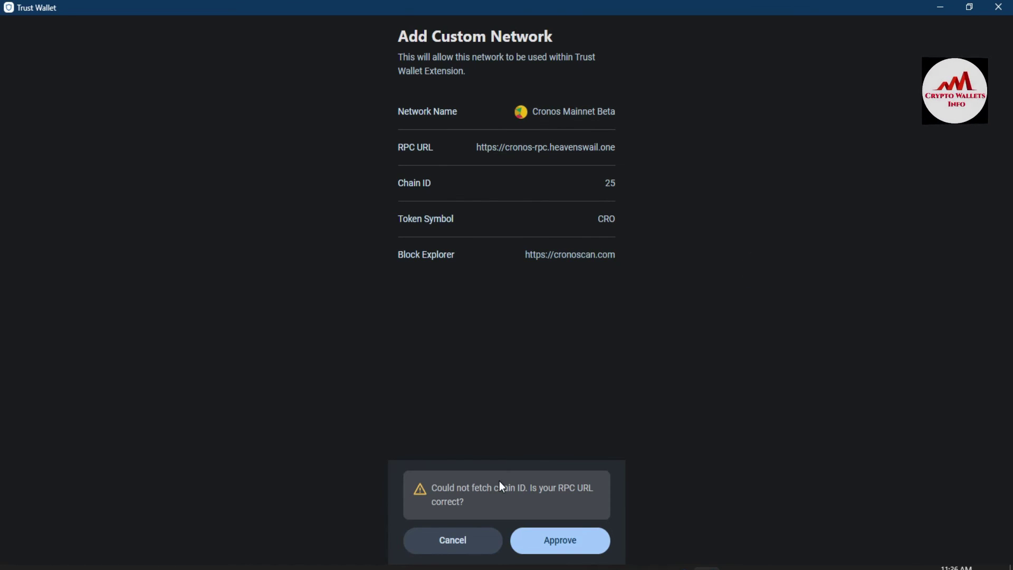